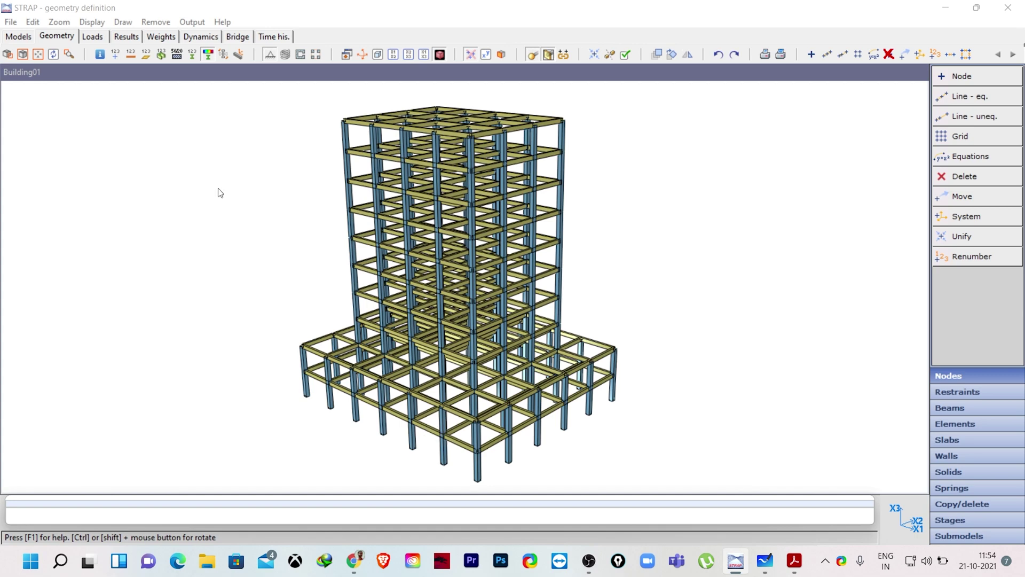
Display the building model as a wireframe instead of rendered and view it in 3D with its base and tower dimensions
click(439, 55)
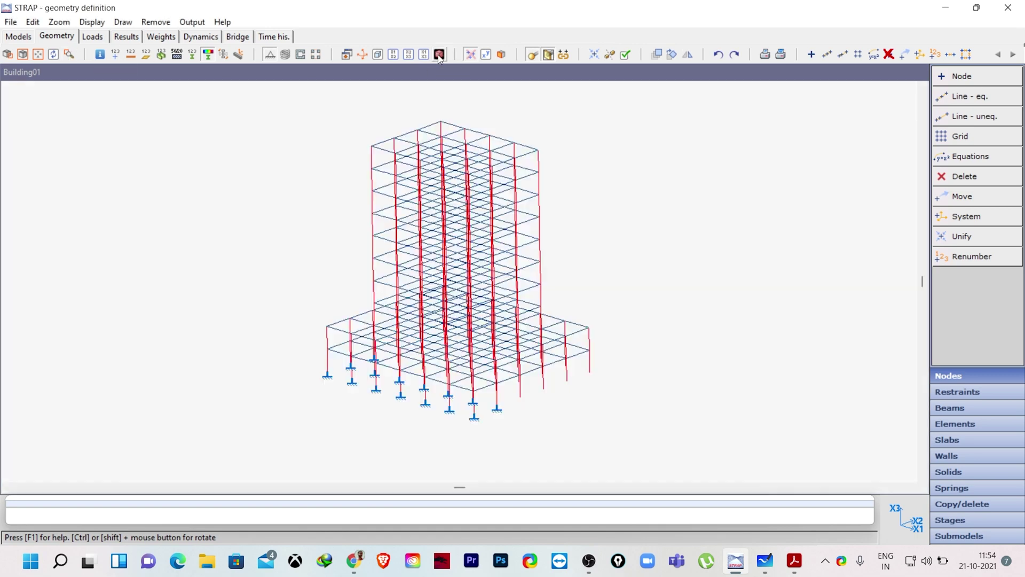
ctrl+drag(427, 235, 379, 373)
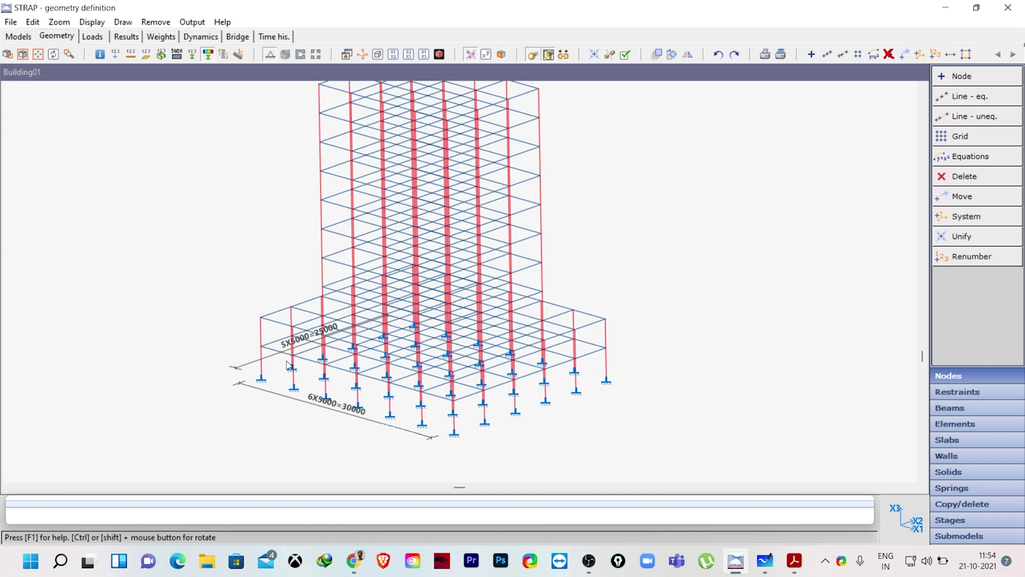
scroll(324, 343, down, 2)
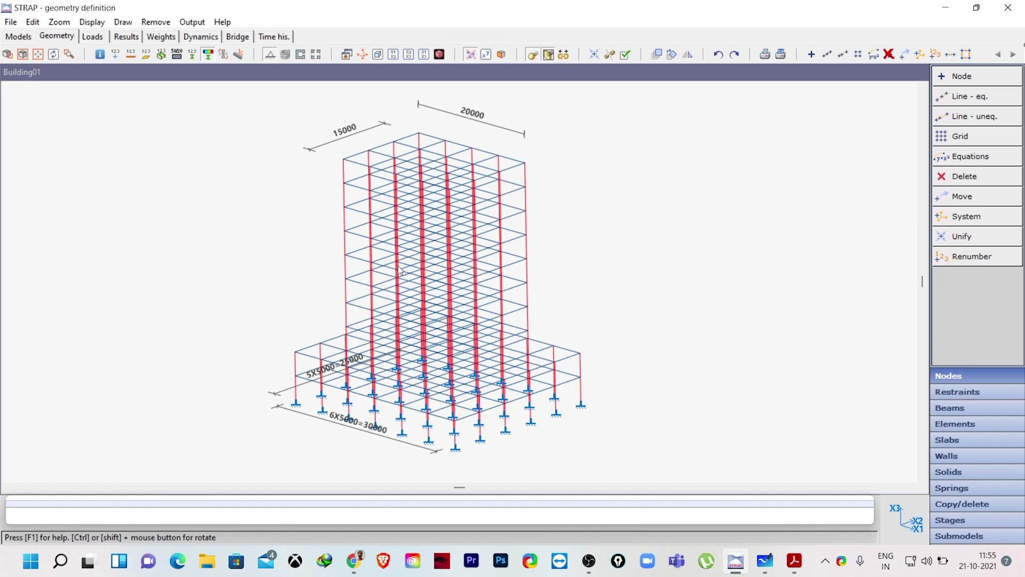
Switch to the IS 1893 (Part 1) PDF in Acrobat and examine clause 7.8.2 Design Eccentricity with its term definitions
click(794, 560)
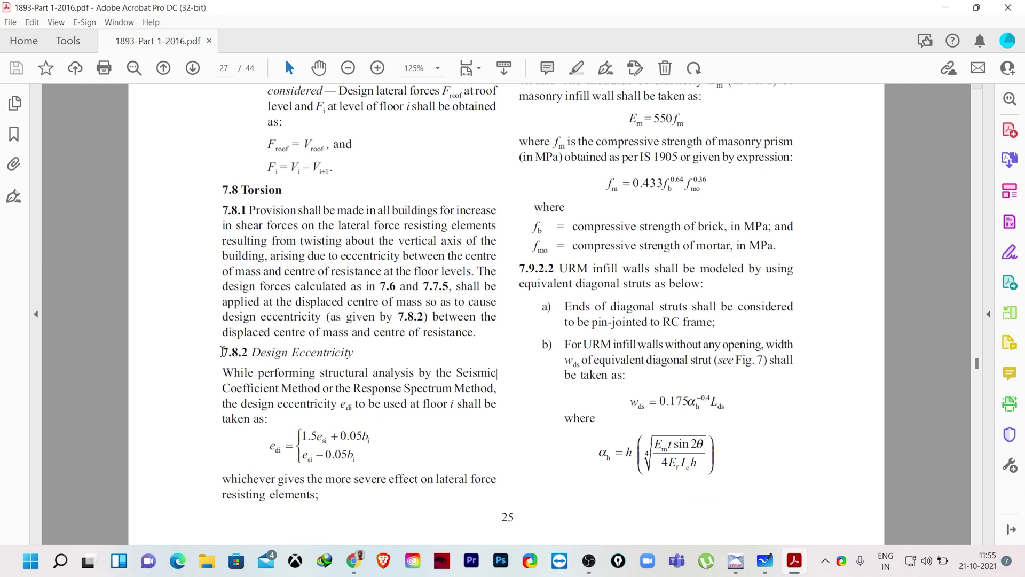
drag(223, 352, 263, 353)
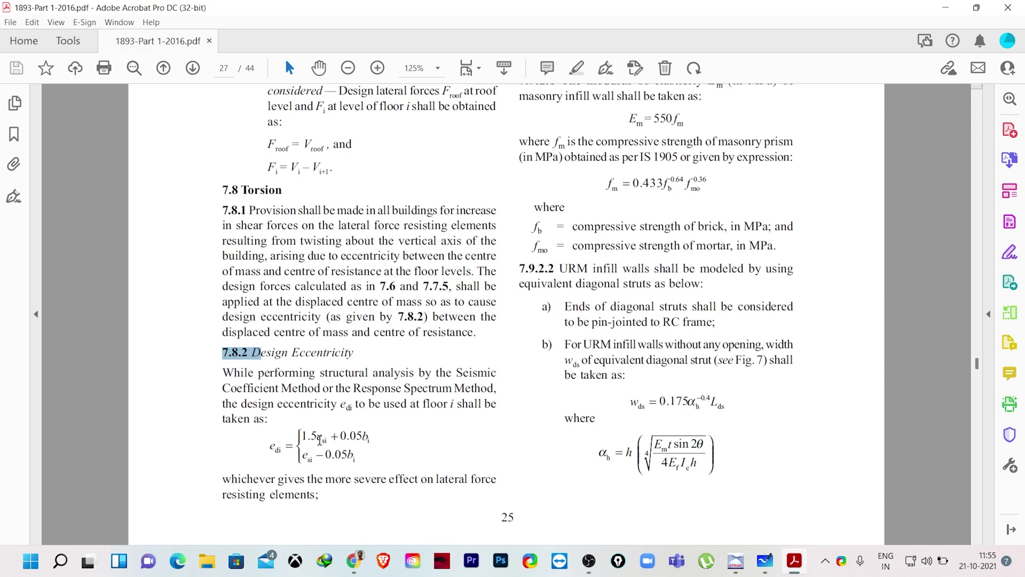
drag(320, 439, 324, 439)
click(374, 465)
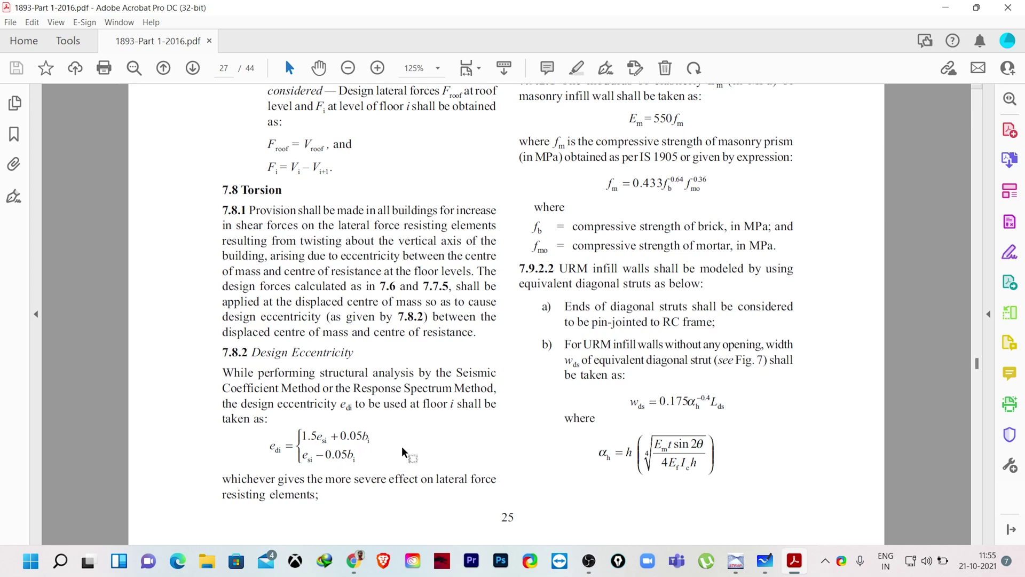
scroll(411, 453, up, 1)
scroll(398, 478, up, 1)
scroll(393, 466, up, 10)
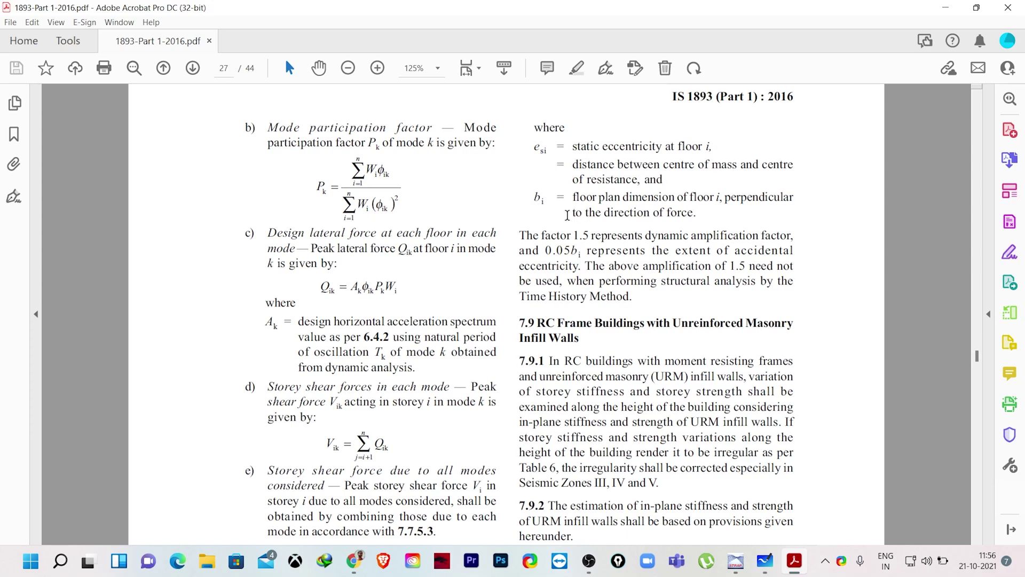
scroll(567, 215, down, 10)
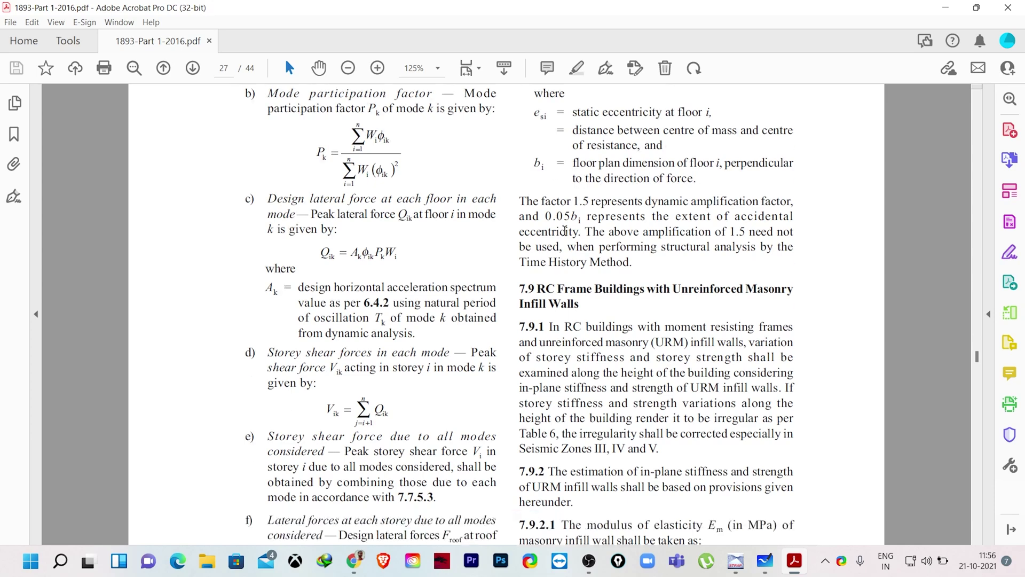
scroll(485, 361, down, 4)
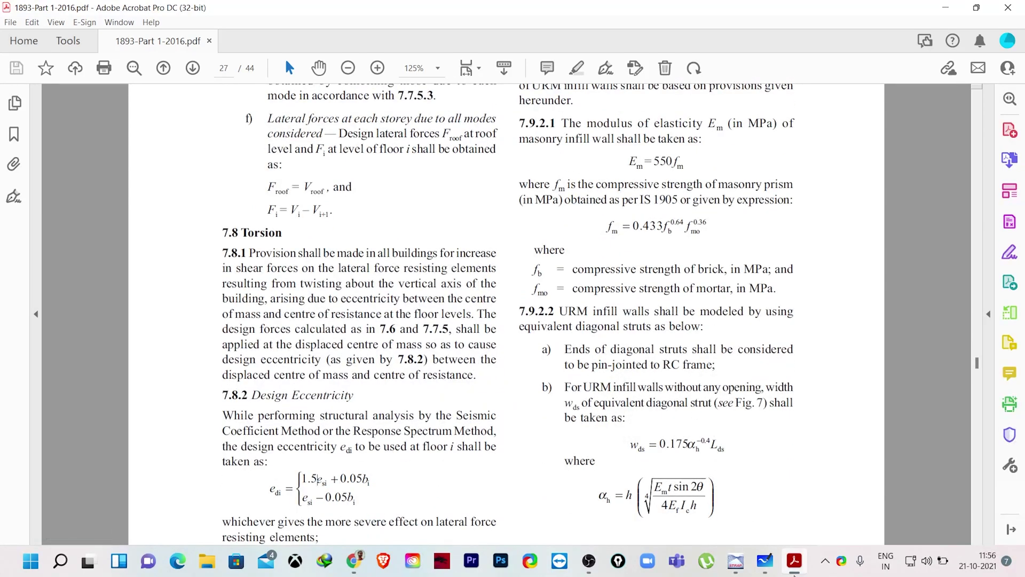
Switch to Microsoft Whiteboard and handwrite "x1 =" with the blue pen beneath the "Upto F2" heading
click(736, 566)
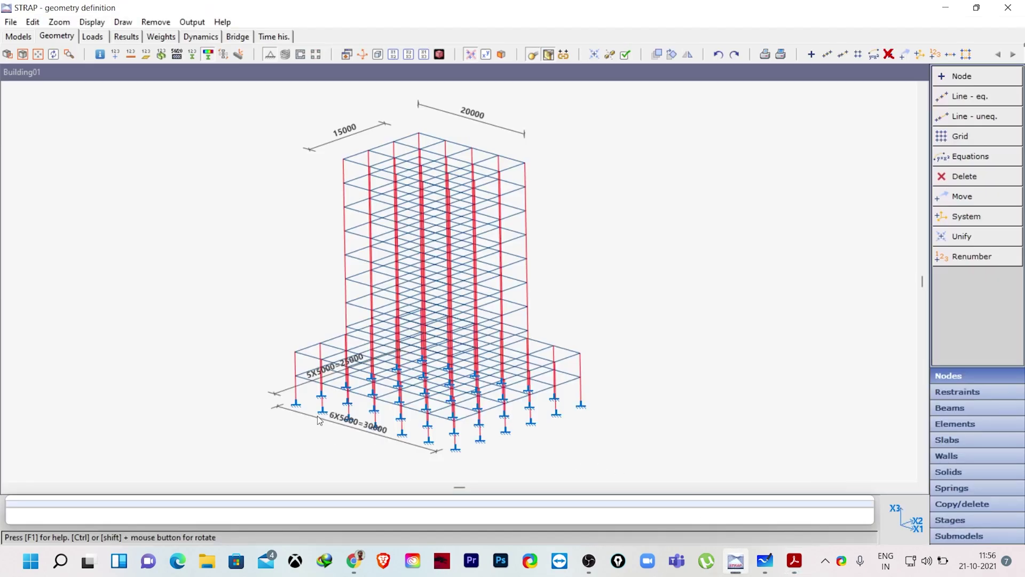
click(765, 560)
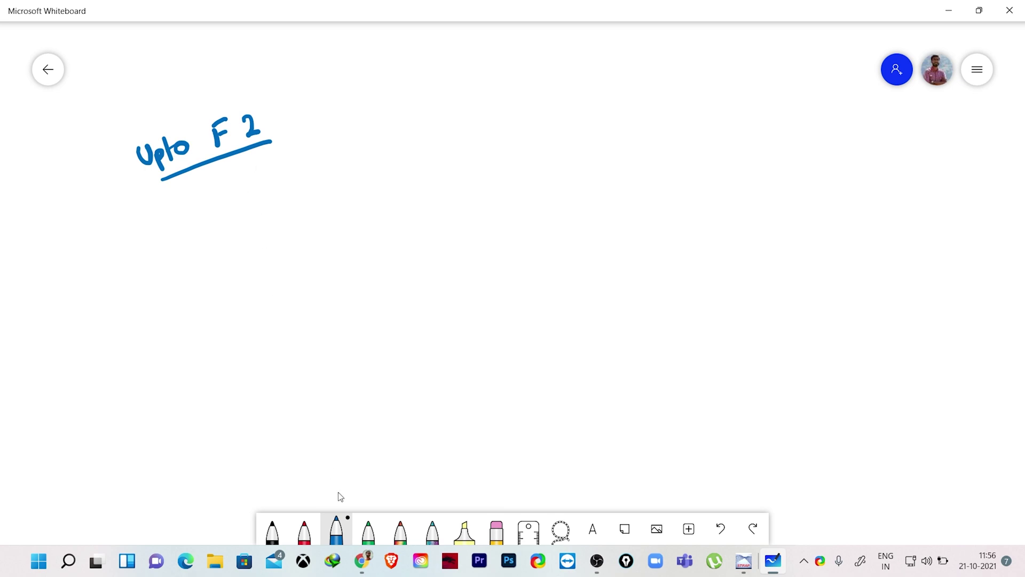
click(336, 529)
click(370, 466)
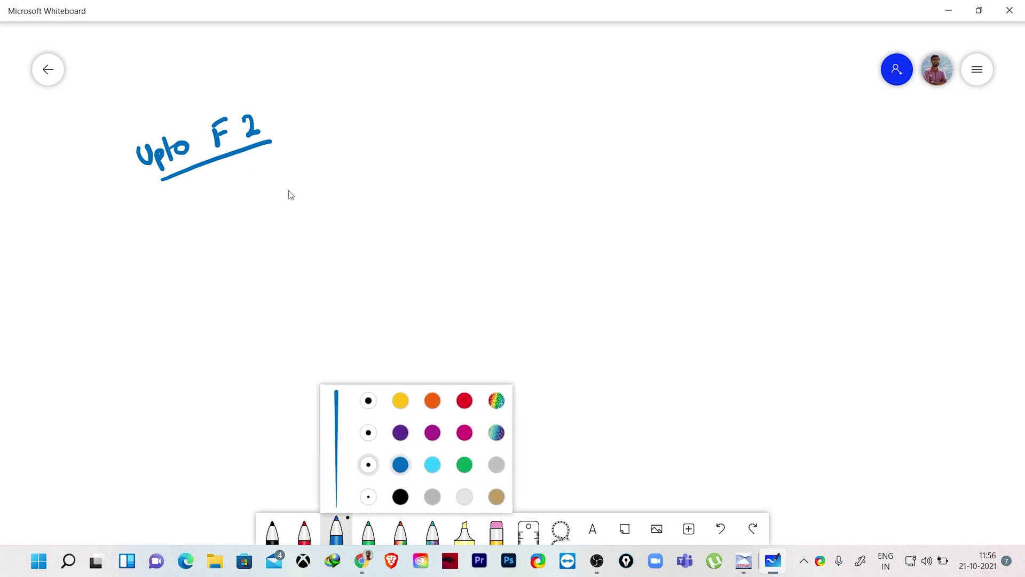
click(277, 176)
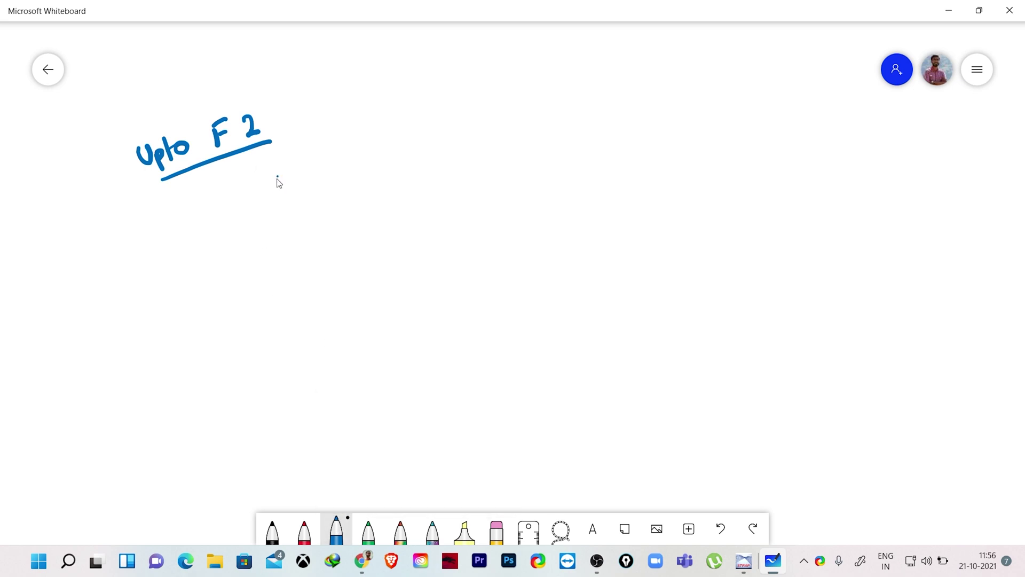
drag(275, 172, 276, 191)
mouse_move(292, 170)
mouse_down()
mouse_move(308, 202)
mouse_move(330, 173)
mouse_up()
Draw an arrow down from x1 and write "bi = x2 =" at its tip
drag(265, 191, 232, 225)
drag(231, 208, 247, 221)
drag(207, 256, 216, 275)
mouse_move(224, 268)
mouse_down()
mouse_move(225, 283)
mouse_move(242, 259)
mouse_up()
drag(234, 270, 267, 263)
mouse_move(283, 258)
mouse_down()
mouse_move(288, 269)
mouse_move(305, 240)
mouse_move(314, 244)
mouse_up()
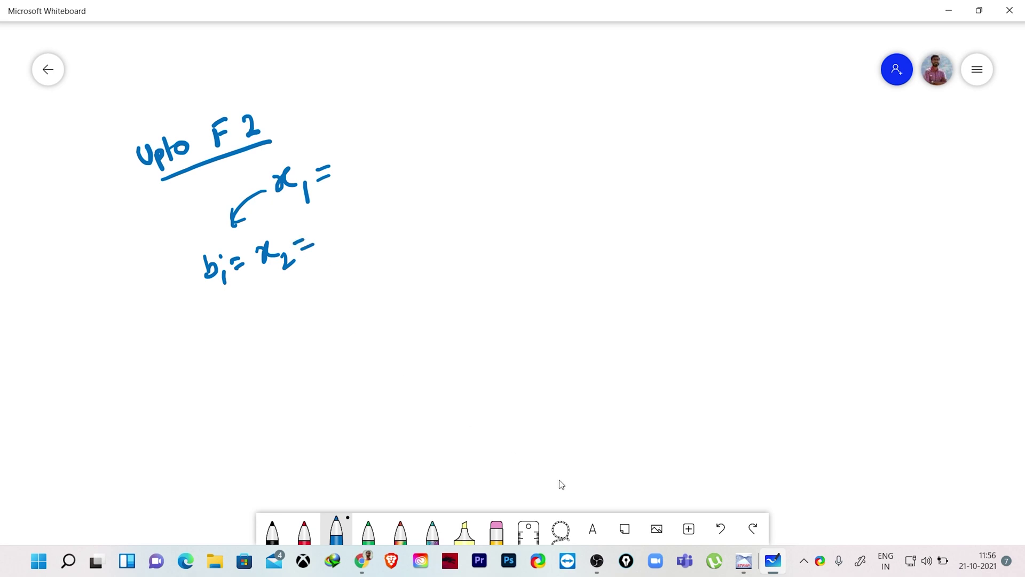
Look up the base's X2 dimension in the STRAP model and write 25m after "bi = x2 =" on the whiteboard
click(742, 562)
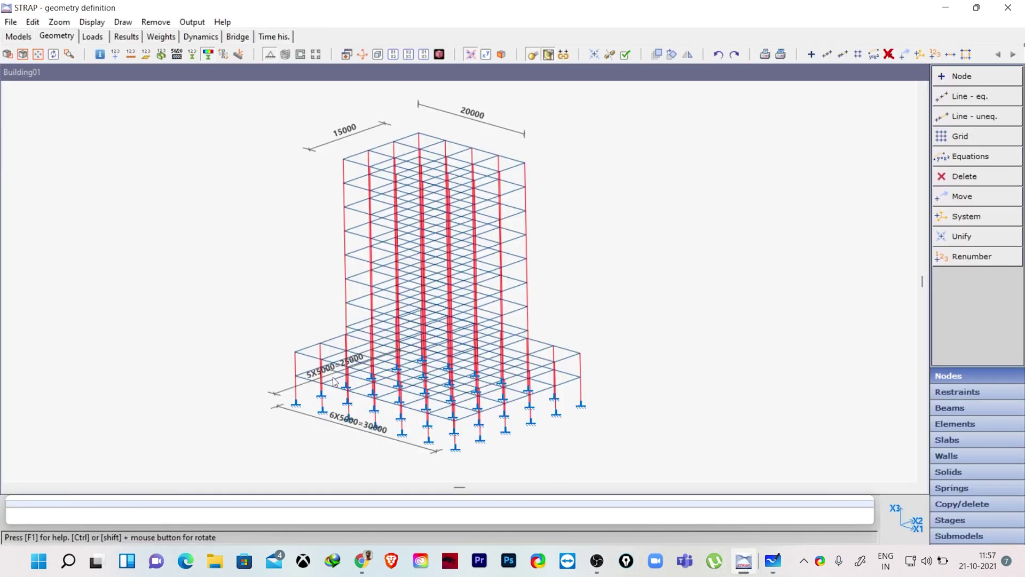
click(943, 14)
drag(324, 236, 345, 247)
drag(342, 225, 342, 247)
drag(342, 224, 354, 219)
mouse_move(359, 243)
mouse_down()
mouse_move(369, 232)
mouse_move(381, 241)
mouse_up()
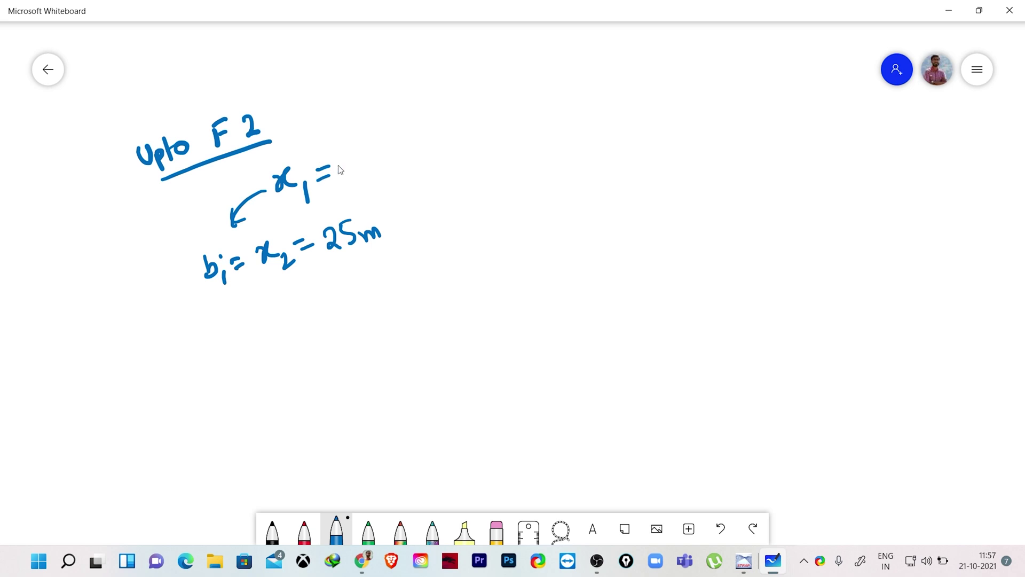
Complete the x1 equation for the floors up to F2 with "0.05bi = 0.05 × 25m"
mouse_move(361, 155)
mouse_down()
mouse_move(391, 153)
mouse_move(405, 136)
mouse_move(411, 154)
mouse_move(457, 146)
mouse_move(487, 121)
mouse_up()
click(374, 154)
click(405, 137)
click(456, 134)
drag(477, 131, 509, 109)
click(519, 113)
mouse_move(534, 106)
mouse_down()
mouse_move(531, 120)
mouse_move(536, 105)
mouse_up()
drag(549, 99, 545, 122)
drag(546, 98, 581, 105)
drag(585, 94, 565, 122)
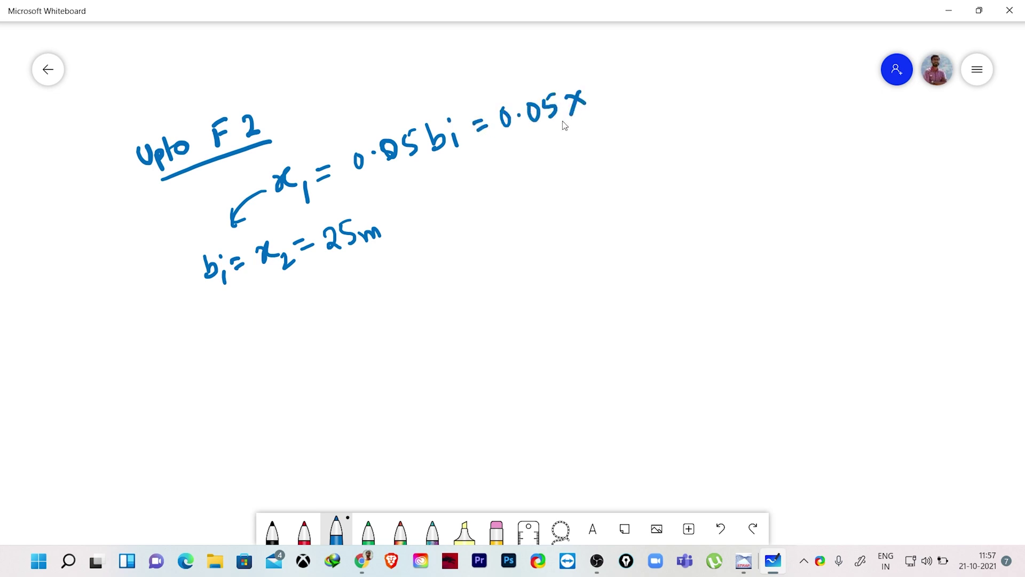
mouse_move(593, 88)
mouse_down()
mouse_move(607, 101)
mouse_move(629, 76)
mouse_up()
drag(633, 97, 656, 91)
Write the result "= 1.25m" under the x1 equation and circle x1
drag(486, 175, 499, 170)
drag(487, 185, 501, 180)
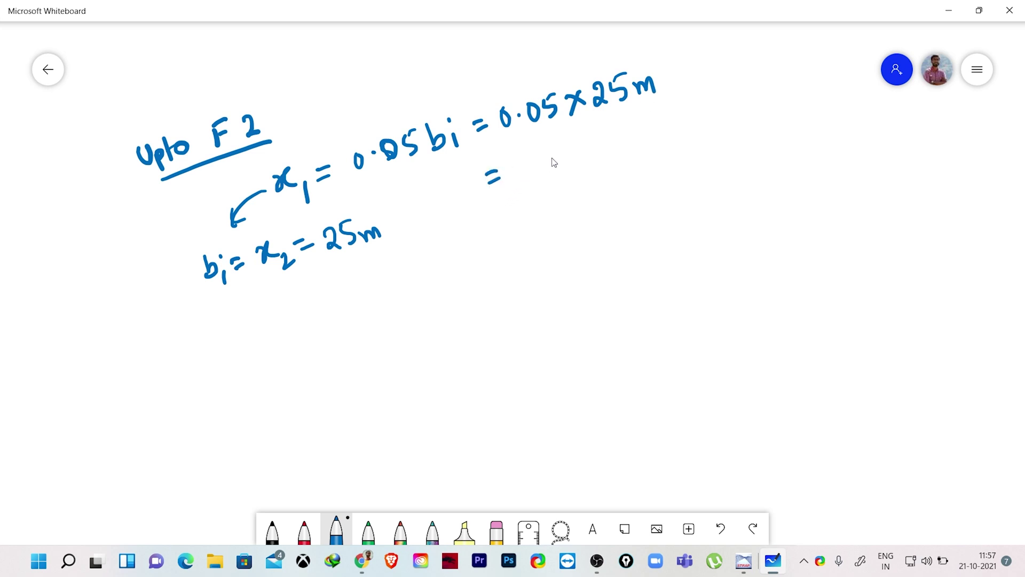
mouse_move(534, 156)
mouse_down()
mouse_move(530, 175)
mouse_move(555, 153)
mouse_move(561, 162)
mouse_up()
click(538, 159)
drag(565, 148, 566, 159)
drag(565, 145, 577, 140)
drag(583, 156, 606, 154)
mouse_move(293, 156)
mouse_down()
mouse_move(274, 206)
mouse_move(321, 201)
mouse_move(276, 168)
mouse_up()
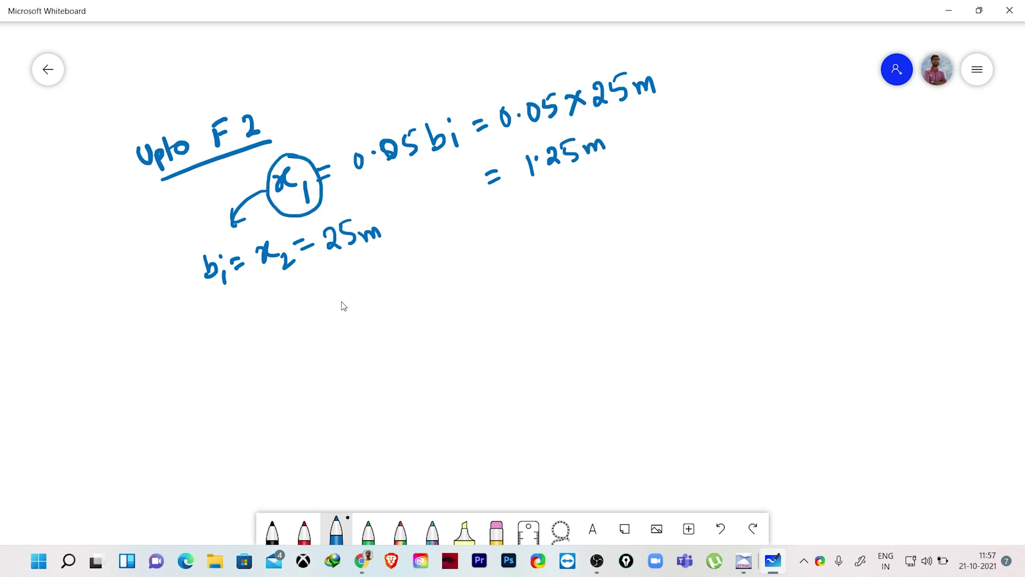
Write "x2 = 0.05bi" below the x1 calculation, with an arrow leading down to "bi = x1 ="
mouse_move(320, 302)
mouse_down()
mouse_move(350, 308)
mouse_move(356, 323)
mouse_move(366, 297)
mouse_move(376, 302)
mouse_move(405, 272)
mouse_move(447, 271)
mouse_move(471, 254)
mouse_move(488, 268)
mouse_up()
click(480, 241)
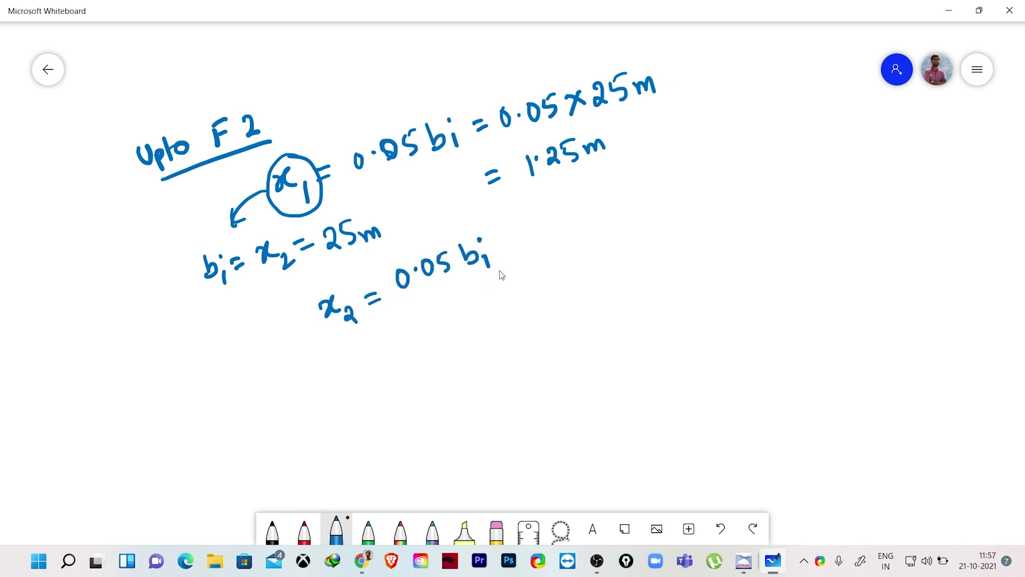
drag(336, 333, 310, 368)
mouse_move(312, 353)
mouse_down()
mouse_move(310, 368)
mouse_move(323, 366)
mouse_up()
drag(268, 389, 275, 414)
click(288, 389)
mouse_move(291, 399)
mouse_down()
mouse_move(293, 410)
mouse_move(309, 390)
mouse_up()
drag(304, 399, 340, 386)
mouse_move(346, 381)
mouse_down()
mouse_move(331, 394)
mouse_move(351, 409)
mouse_move(367, 369)
mouse_up()
drag(358, 379, 368, 375)
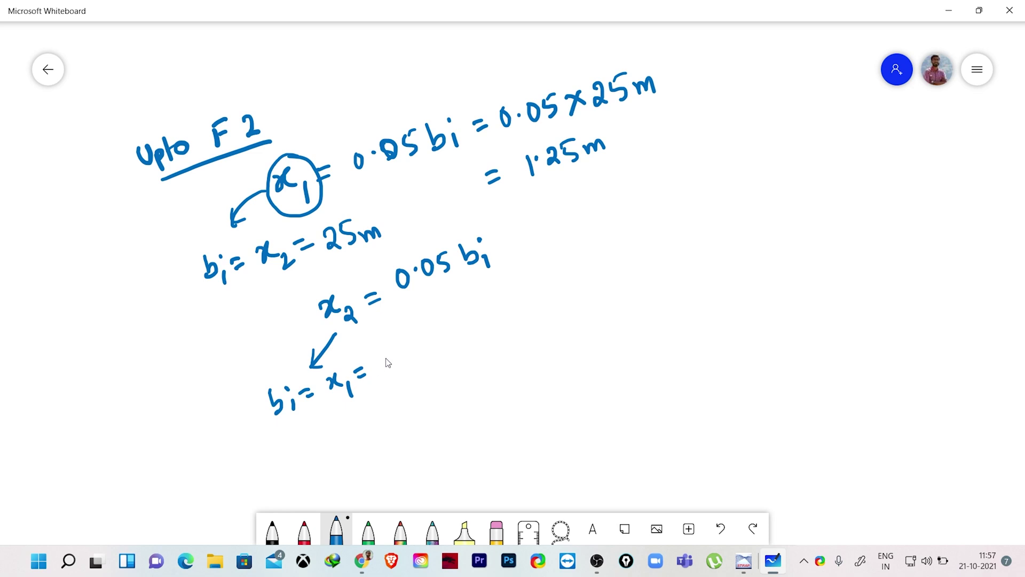
Look up the base's X1 dimension in the STRAP model and write 30m after "bi = x1 =" on the whiteboard
click(744, 561)
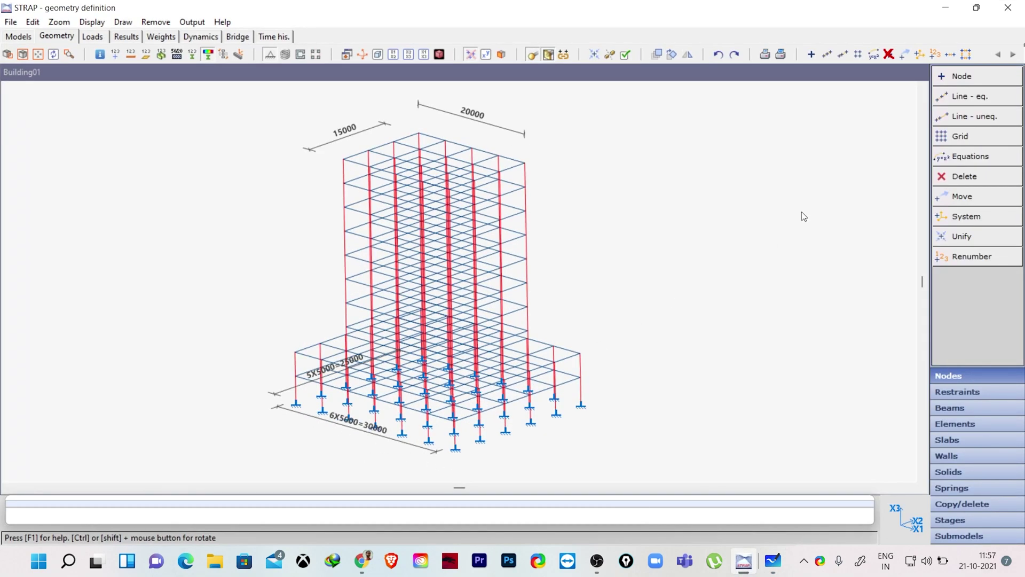
click(945, 8)
mouse_move(381, 355)
mouse_down()
mouse_move(382, 374)
mouse_move(400, 361)
mouse_up()
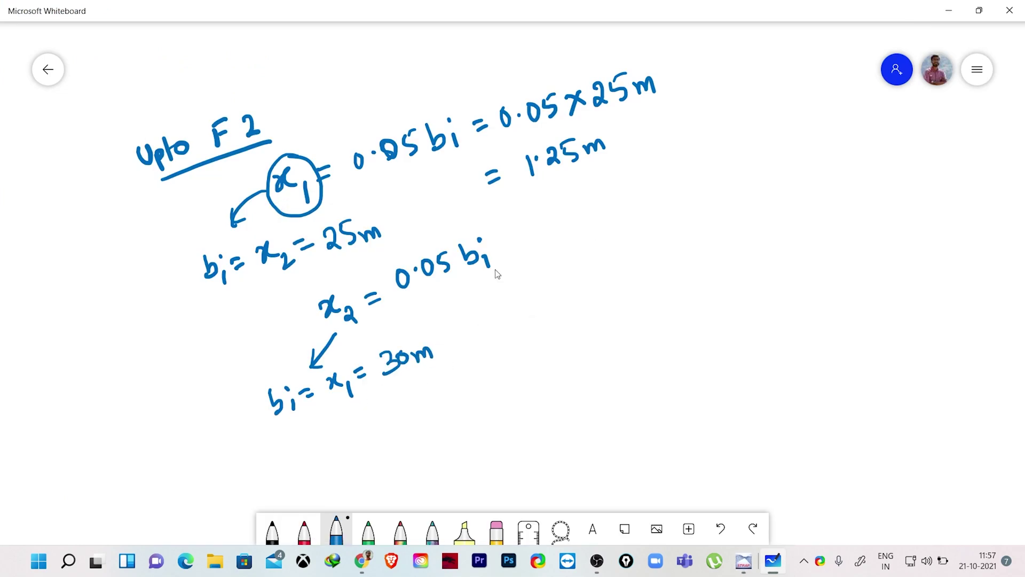
Extend the x2 equation for the floors up to F2 with "= 0.05 × 30m"
drag(509, 247, 523, 242)
drag(510, 255, 527, 248)
mouse_move(547, 228)
mouse_down()
mouse_move(544, 245)
mouse_move(550, 227)
mouse_move(572, 235)
mouse_move(580, 216)
mouse_up()
click(561, 231)
mouse_move(596, 213)
mouse_down()
mouse_move(593, 229)
mouse_move(597, 211)
mouse_up()
mouse_move(603, 203)
mouse_down()
mouse_move(623, 217)
mouse_move(608, 221)
mouse_up()
mouse_move(629, 194)
mouse_down()
mouse_move(642, 193)
mouse_move(639, 213)
mouse_up()
mouse_move(658, 184)
mouse_down()
mouse_move(649, 200)
mouse_move(662, 187)
mouse_move(692, 188)
mouse_up()
Write the result "= 1.5m" under the x2 equation for the floors up to F2
drag(525, 287, 539, 283)
drag(525, 293, 541, 289)
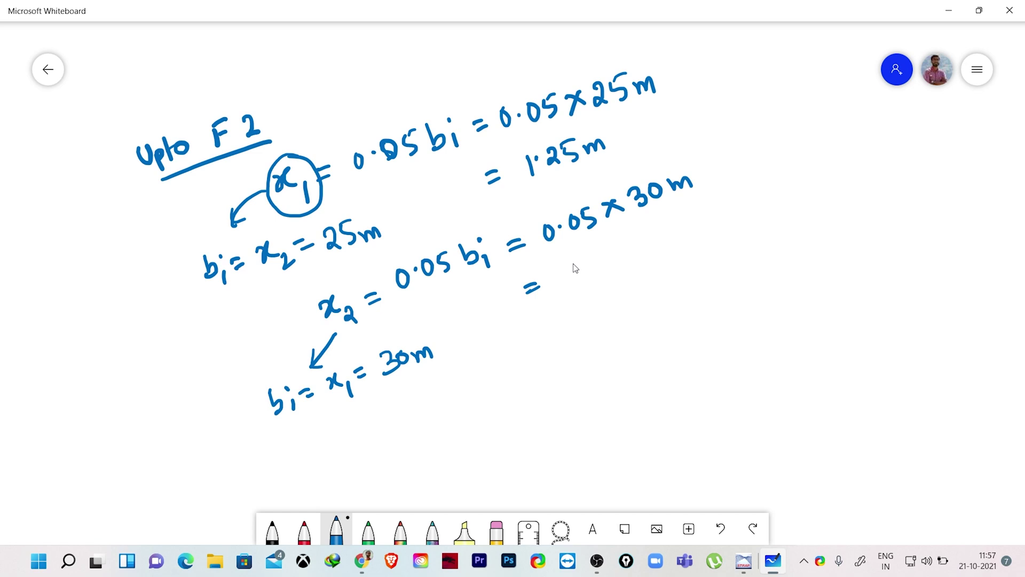
drag(576, 259, 572, 274)
drag(588, 257, 592, 269)
drag(595, 250, 633, 252)
Check the tower dimensions in STRAP, then draw a dividing line on the whiteboard and add the underlined heading "Above F2"
click(744, 560)
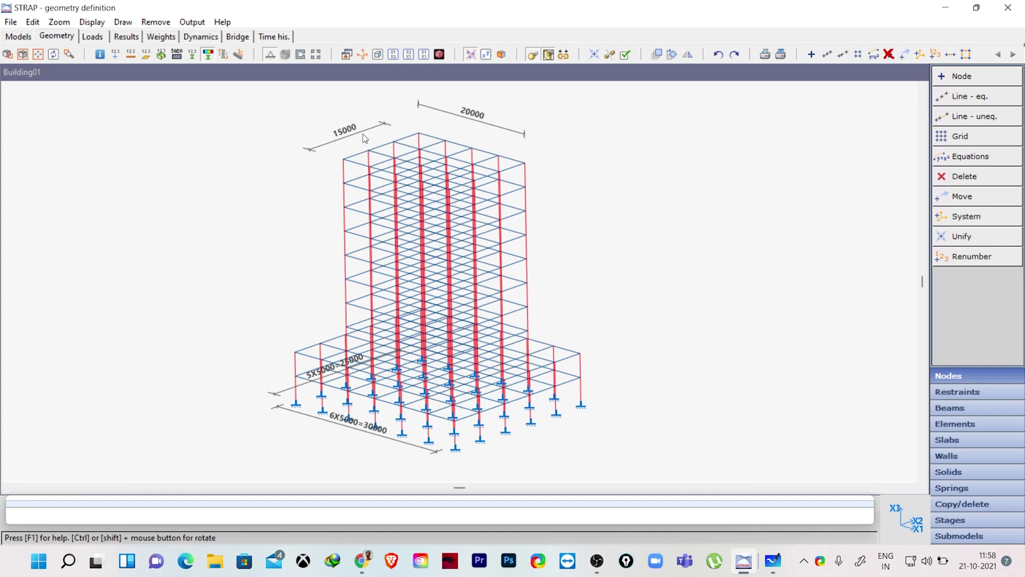
click(946, 7)
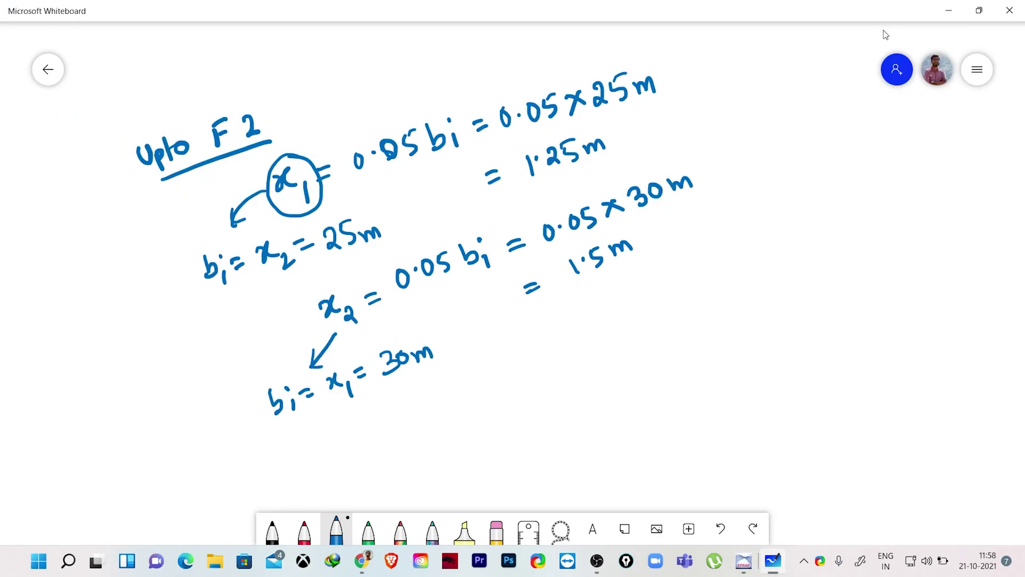
ctrl+scroll(640, 277, down, 3)
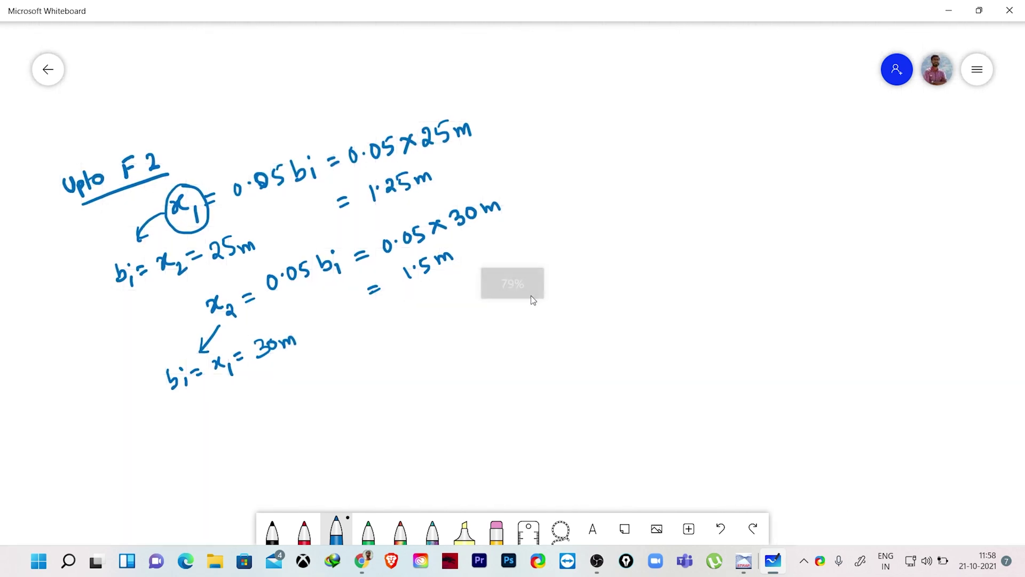
drag(500, 85, 587, 375)
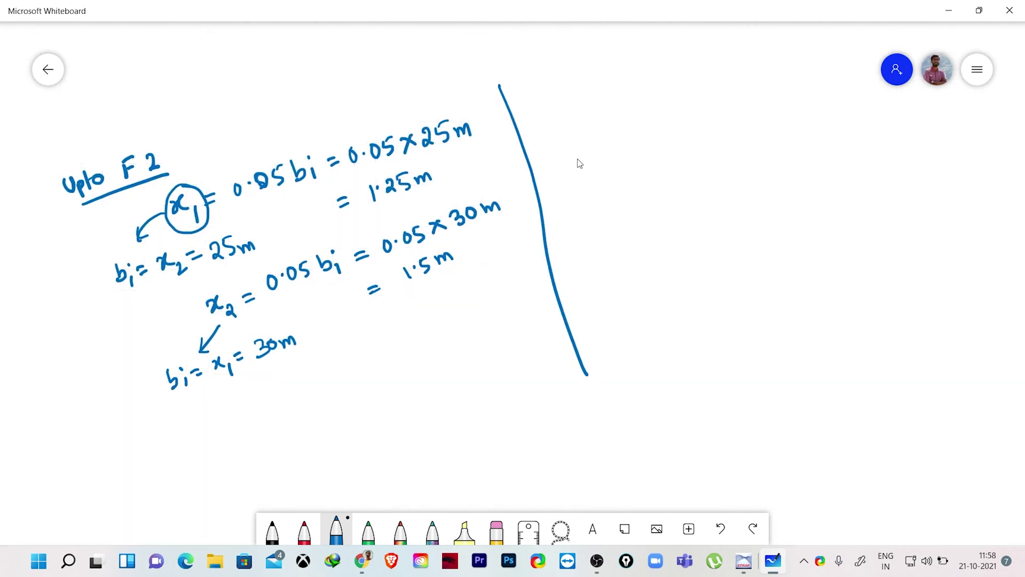
mouse_move(561, 90)
mouse_down()
mouse_move(552, 112)
mouse_move(618, 92)
mouse_up()
mouse_move(621, 101)
mouse_down()
mouse_move(657, 85)
mouse_move(653, 93)
mouse_up()
drag(662, 86, 678, 91)
drag(555, 132, 680, 110)
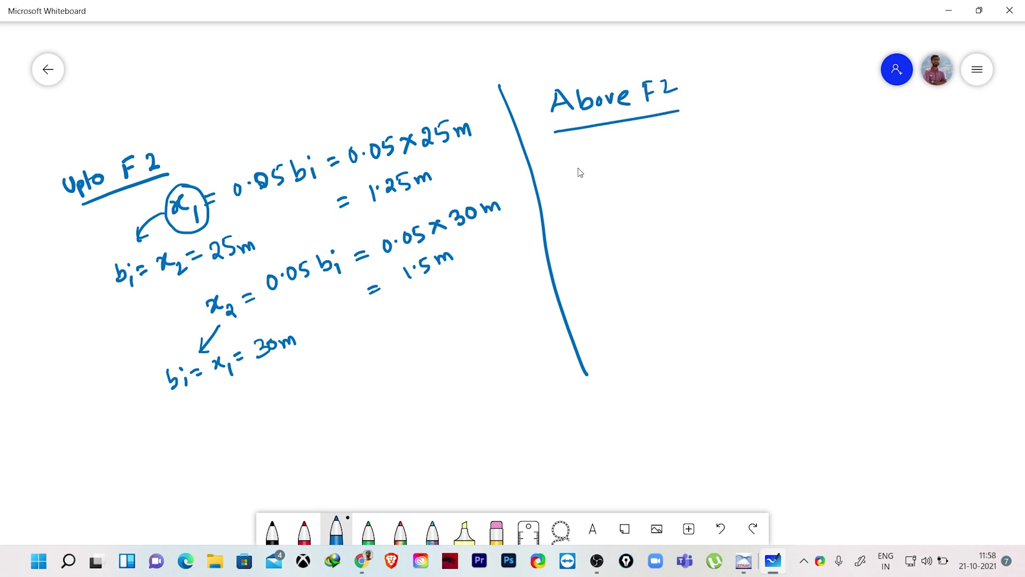
Write "x1 = 0.05bi = 0.05 × 15m" under "Above F2", circling 15m and pointing an arrow from it to "x2"
drag(570, 162, 569, 181)
mouse_move(587, 160)
mouse_down()
mouse_move(594, 186)
mouse_move(626, 153)
mouse_move(629, 162)
mouse_up()
mouse_move(652, 146)
mouse_down()
mouse_move(646, 160)
mouse_move(653, 147)
mouse_move(710, 148)
mouse_up()
click(663, 150)
mouse_move(728, 141)
mouse_down()
mouse_move(728, 151)
mouse_move(756, 128)
mouse_move(760, 136)
mouse_move(809, 121)
mouse_move(821, 139)
mouse_move(853, 122)
mouse_move(844, 131)
mouse_up()
click(730, 134)
click(796, 130)
drag(866, 111, 874, 129)
drag(875, 107, 886, 105)
mouse_move(890, 128)
mouse_down()
mouse_move(897, 118)
mouse_move(905, 125)
mouse_move(895, 96)
mouse_move(937, 124)
mouse_up()
mouse_move(929, 118)
mouse_down()
mouse_move(930, 131)
mouse_move(965, 129)
mouse_up()
mouse_move(973, 119)
mouse_down()
mouse_move(964, 131)
mouse_move(1002, 126)
mouse_up()
Write the result "= 0.75m" under the "Above F2" x1 equation
drag(616, 202, 631, 200)
drag(618, 209, 636, 207)
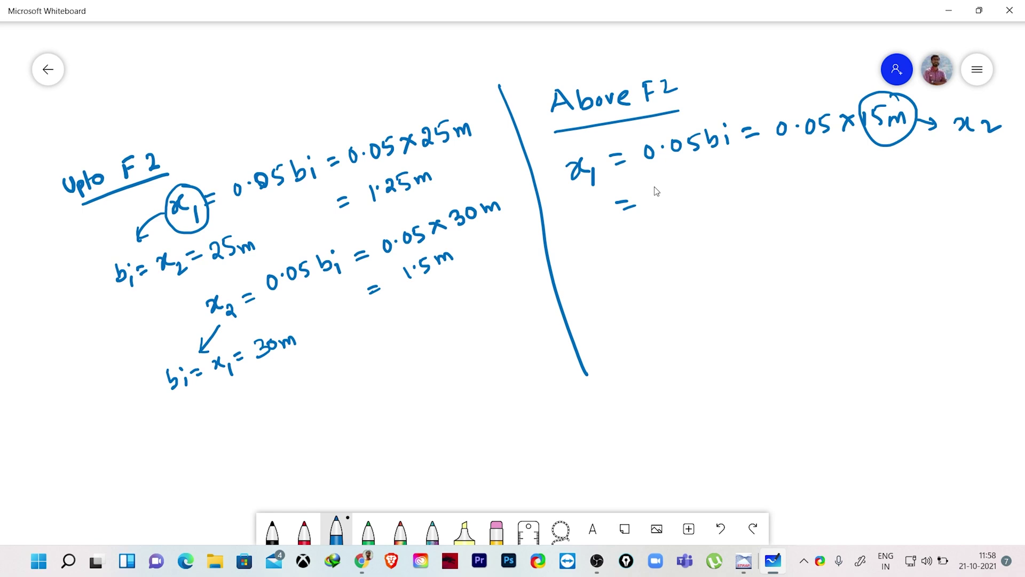
mouse_move(671, 186)
mouse_down()
mouse_move(664, 201)
mouse_move(673, 187)
mouse_move(715, 199)
mouse_up()
click(686, 188)
drag(728, 182, 749, 187)
Start the x2 equation under "Above F2" by writing "x2 = 0.05bi"
mouse_move(592, 299)
mouse_down()
mouse_move(606, 312)
mouse_move(597, 315)
mouse_up()
mouse_move(615, 302)
mouse_down()
mouse_move(635, 312)
mouse_move(647, 291)
mouse_up()
mouse_move(639, 302)
mouse_down()
mouse_move(704, 268)
mouse_move(715, 280)
mouse_move(759, 274)
mouse_move(795, 244)
mouse_up()
click(687, 277)
click(757, 245)
Complete the "Above F2" x2 equation with "= 0.05 × 20m", label the circled 20m as x1, and write "= 1m" below
mouse_move(783, 249)
mouse_down()
mouse_move(799, 252)
mouse_move(842, 229)
mouse_move(853, 236)
mouse_up()
click(830, 231)
drag(856, 221, 878, 236)
drag(882, 219, 875, 240)
drag(893, 212, 905, 230)
mouse_move(913, 213)
mouse_down()
mouse_move(940, 215)
mouse_move(887, 219)
mouse_move(932, 188)
mouse_up()
drag(943, 227, 963, 238)
mouse_move(971, 238)
mouse_down()
mouse_move(976, 245)
mouse_move(984, 227)
mouse_move(989, 238)
mouse_up()
drag(996, 229, 998, 249)
drag(648, 340, 733, 327)
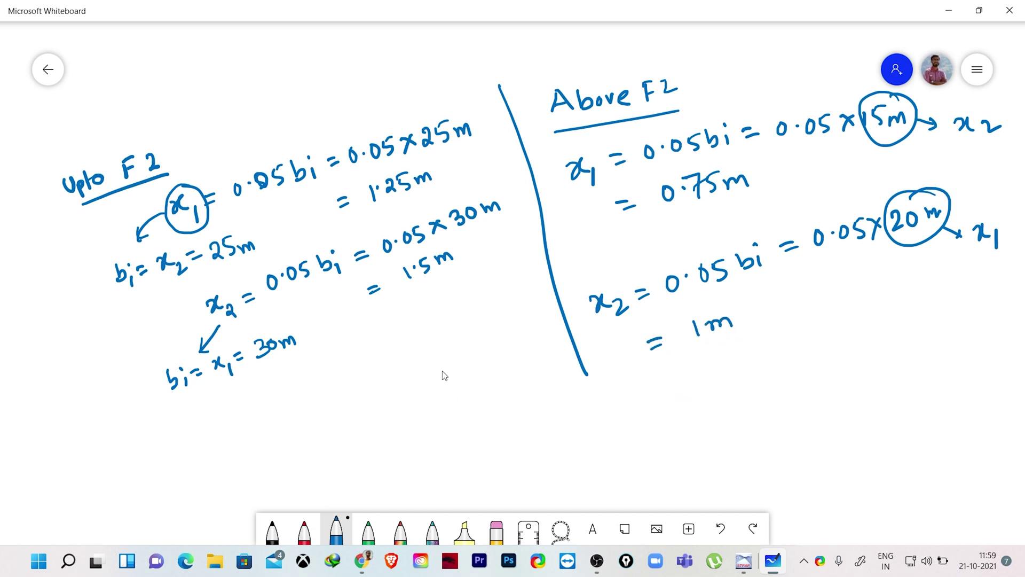
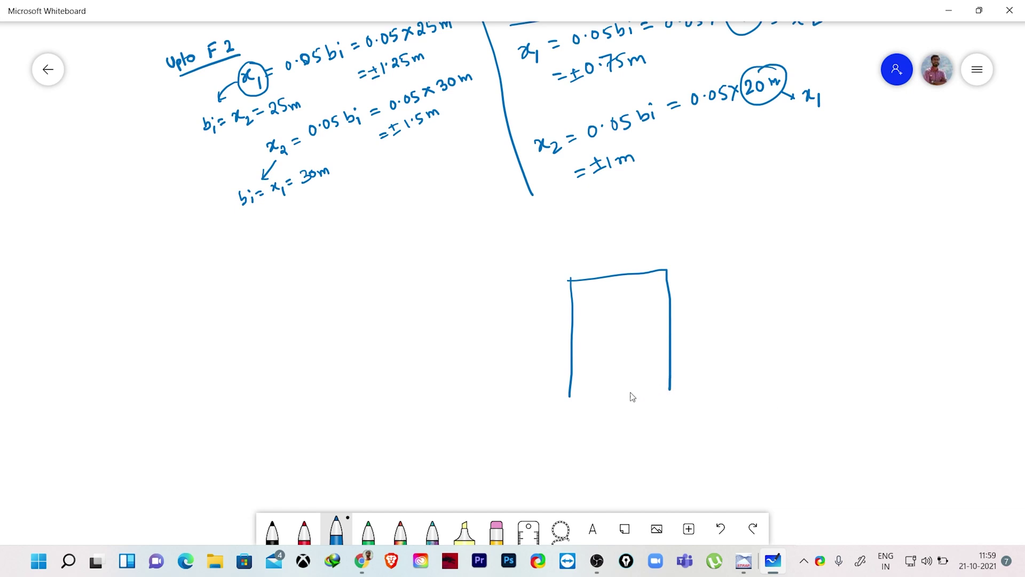
Close the rectangular floor plan sketch, draw a horizontal force arrow towards it, and mark the mass centre with a vertical offset
drag(570, 398, 669, 388)
drag(474, 349, 530, 349)
mouse_move(510, 340)
mouse_down()
mouse_move(529, 349)
mouse_move(516, 363)
mouse_up()
drag(615, 339, 616, 294)
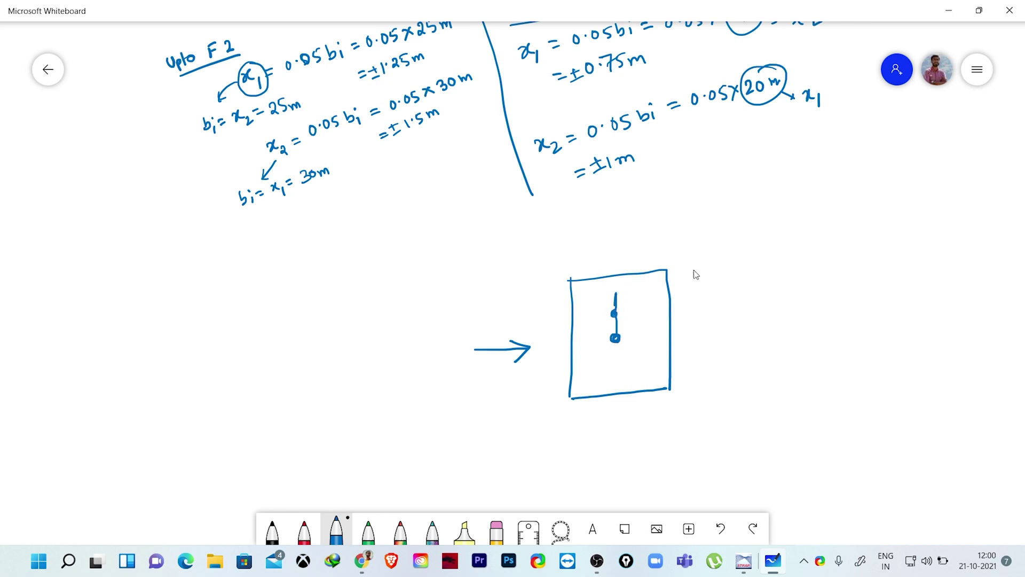
Draw a vertical double-headed dimension arrow beside the floor plan sketch
drag(716, 270, 725, 379)
mouse_move(710, 291)
mouse_down()
mouse_move(717, 269)
mouse_move(731, 293)
mouse_up()
drag(717, 354, 722, 380)
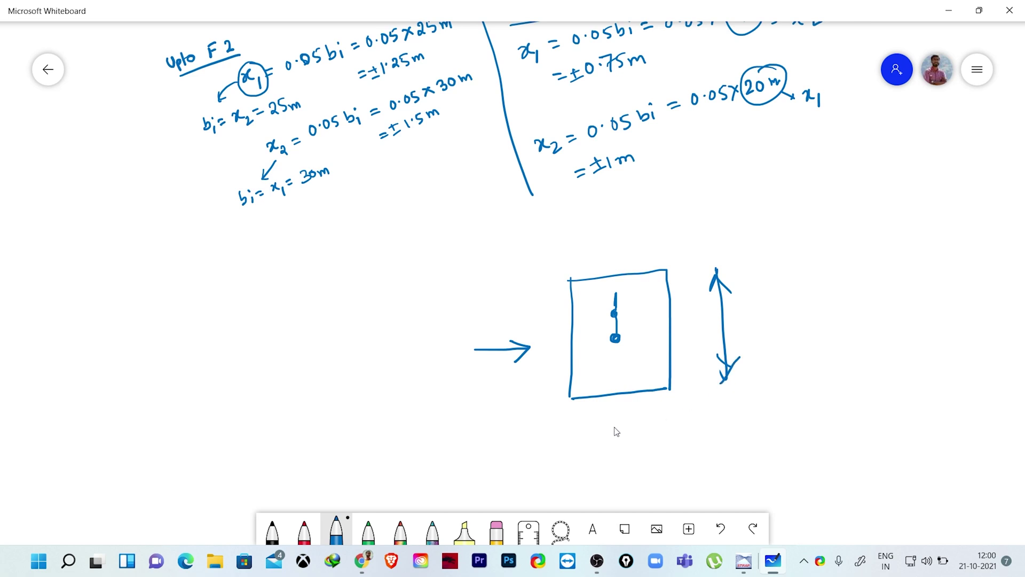
Draw an upward force arrow below the floor plan sketch and a horizontal double-headed dimension arrow along its lower edge
mouse_move(620, 479)
mouse_down()
mouse_move(612, 433)
mouse_move(638, 439)
mouse_up()
mouse_move(570, 419)
mouse_down()
mouse_move(675, 403)
mouse_move(664, 412)
mouse_up()
drag(577, 420, 590, 429)
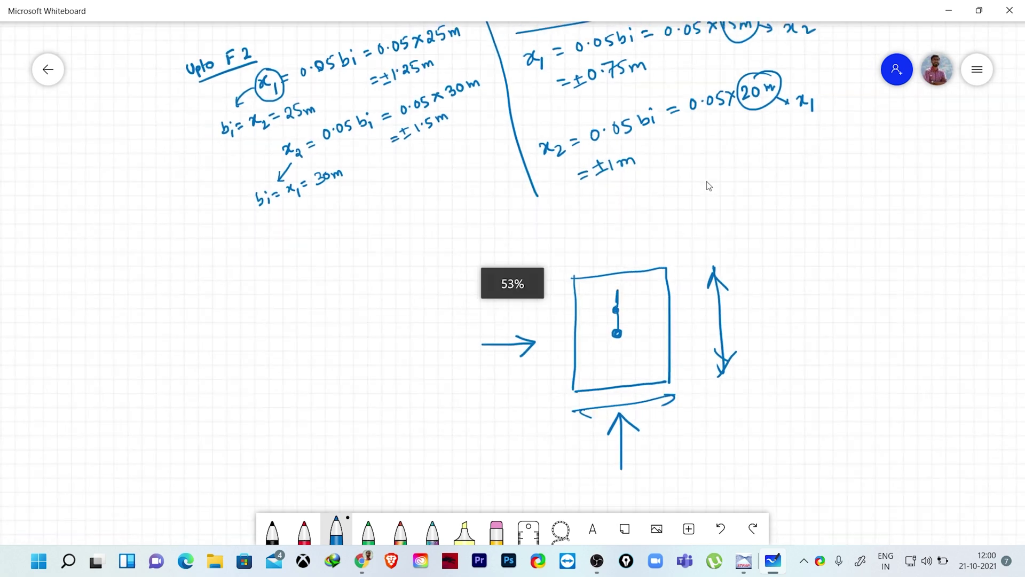
Label the two "Above F2" results by writing dx2 before = ±0.75m and dx1 before = ±1m
ctrl+scroll(707, 185, down, 2)
ctrl+scroll(611, 176, up, 3)
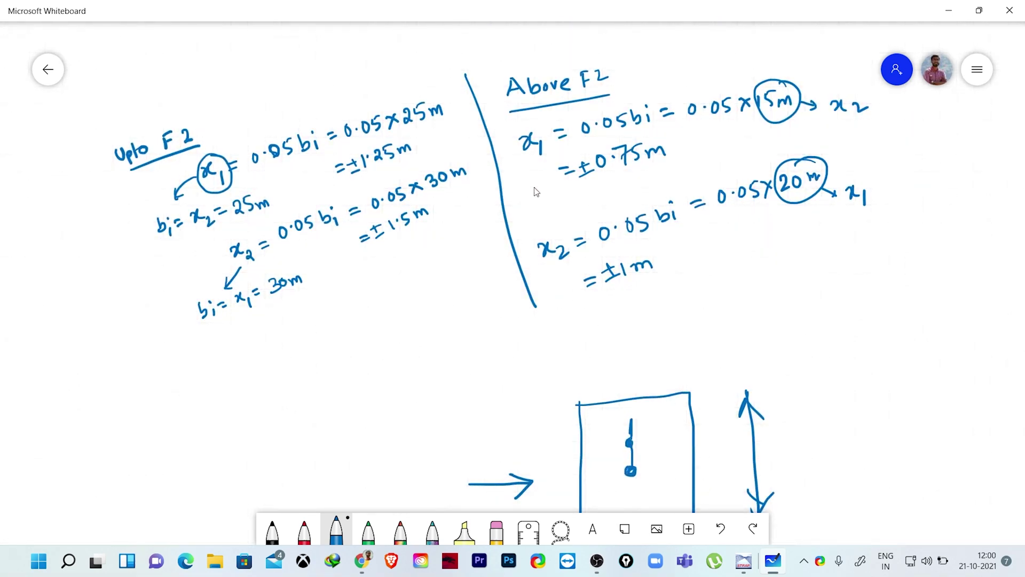
mouse_move(530, 183)
mouse_down()
mouse_move(523, 193)
mouse_move(532, 192)
mouse_up()
drag(535, 180, 538, 188)
drag(547, 179, 560, 185)
mouse_move(560, 295)
mouse_down()
mouse_move(549, 304)
mouse_move(562, 306)
mouse_up()
drag(561, 291, 581, 303)
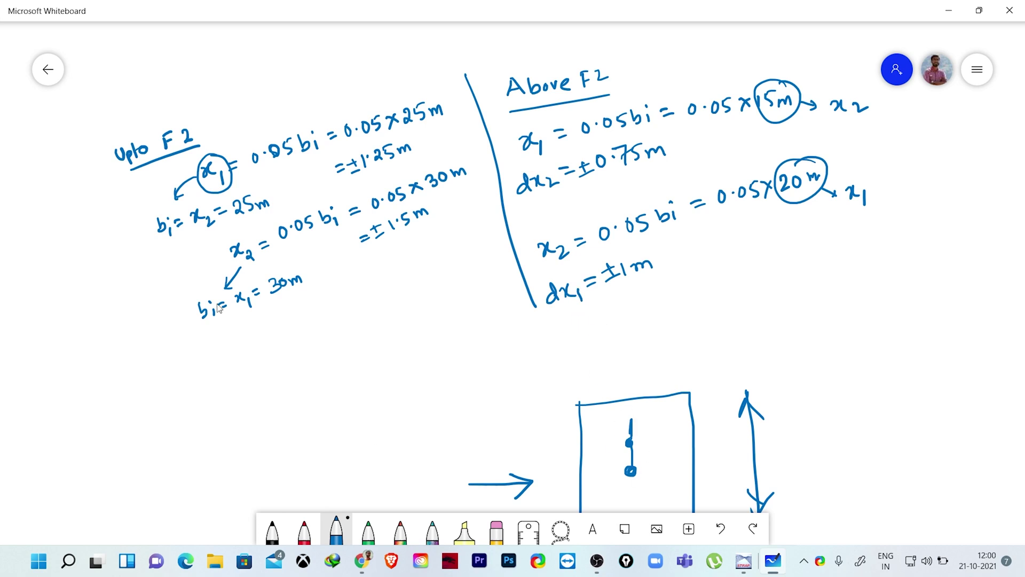
Label the two "Upto F2" results by writing dx2 before = ±1.25m and dx1 before = ±1.5m
drag(311, 180, 303, 188)
mouse_move(312, 166)
mouse_down()
mouse_move(311, 190)
mouse_move(324, 185)
mouse_up()
mouse_move(324, 173)
mouse_down()
mouse_move(316, 186)
mouse_move(341, 181)
mouse_up()
drag(332, 251, 325, 259)
mouse_move(336, 242)
mouse_down()
mouse_move(336, 263)
mouse_move(351, 262)
mouse_up()
drag(350, 248, 340, 263)
drag(357, 256, 359, 264)
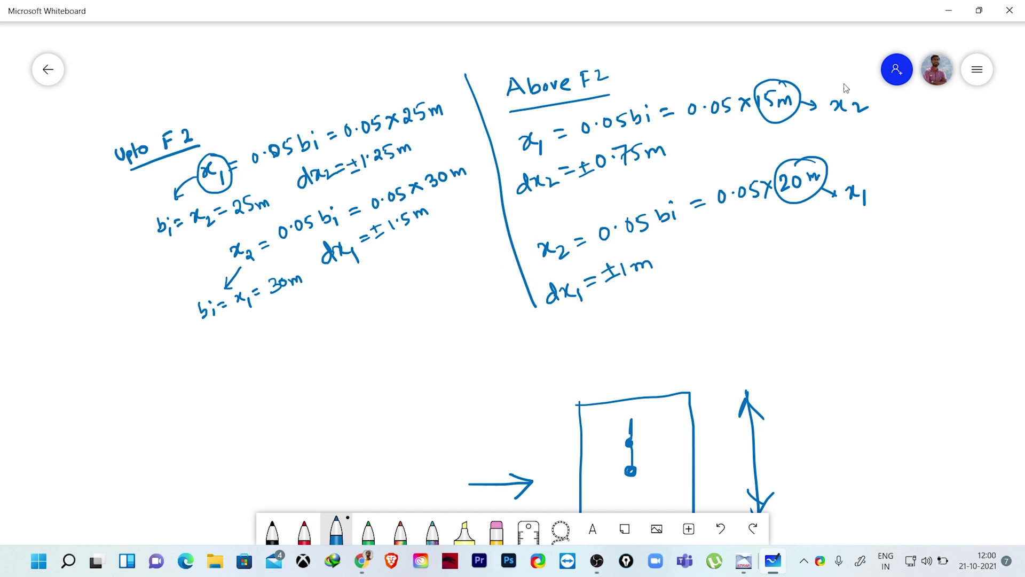
Switch to STRAP, bring up the building model's nodal weights and look over the mode shape settings
click(742, 569)
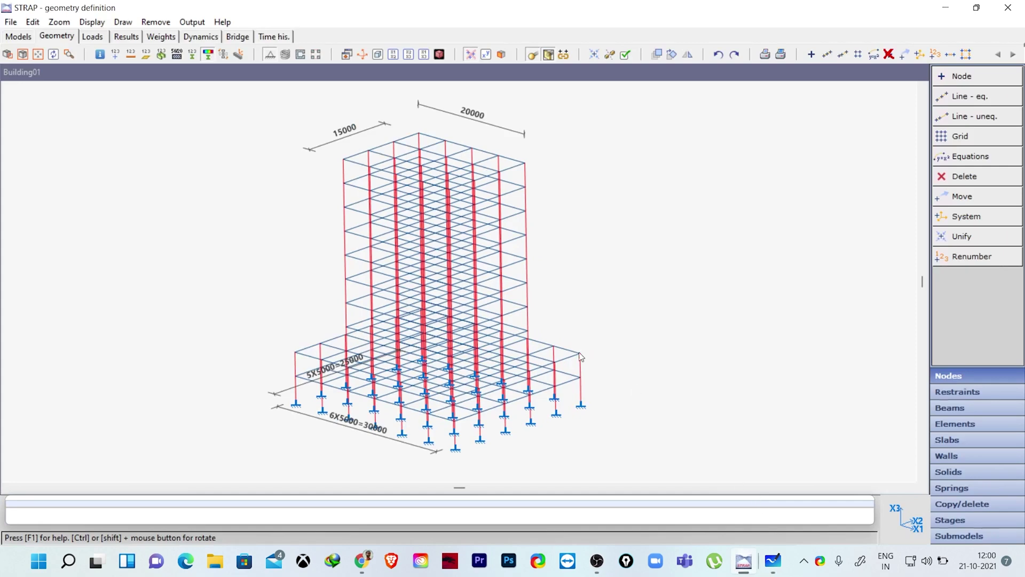
click(161, 37)
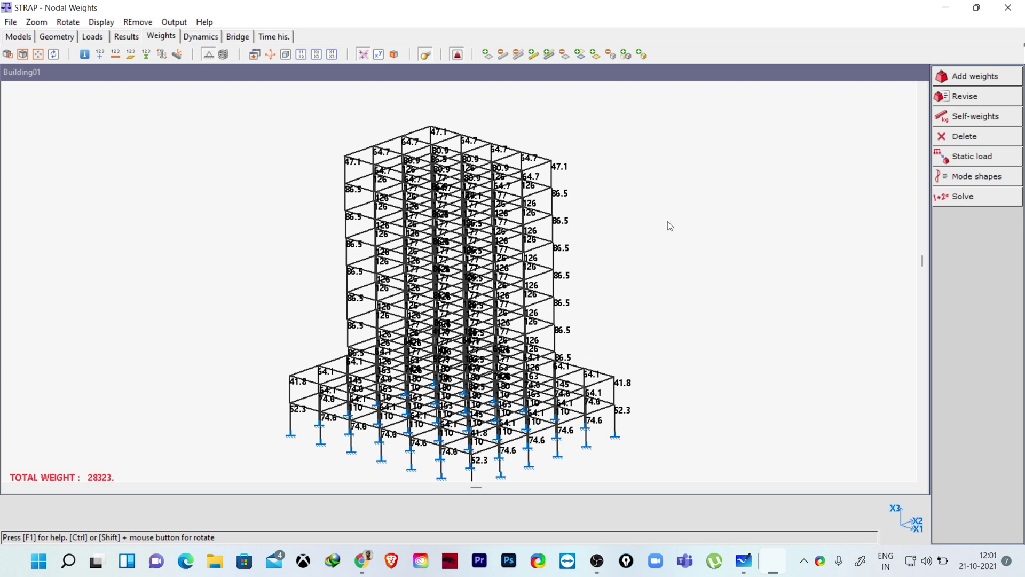
scroll(669, 291, down, 1)
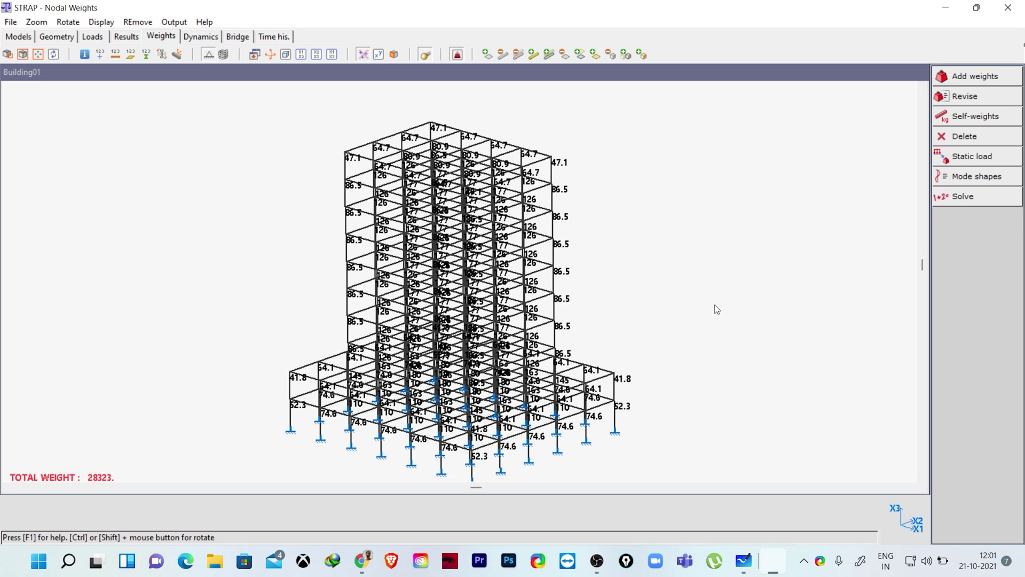
click(952, 176)
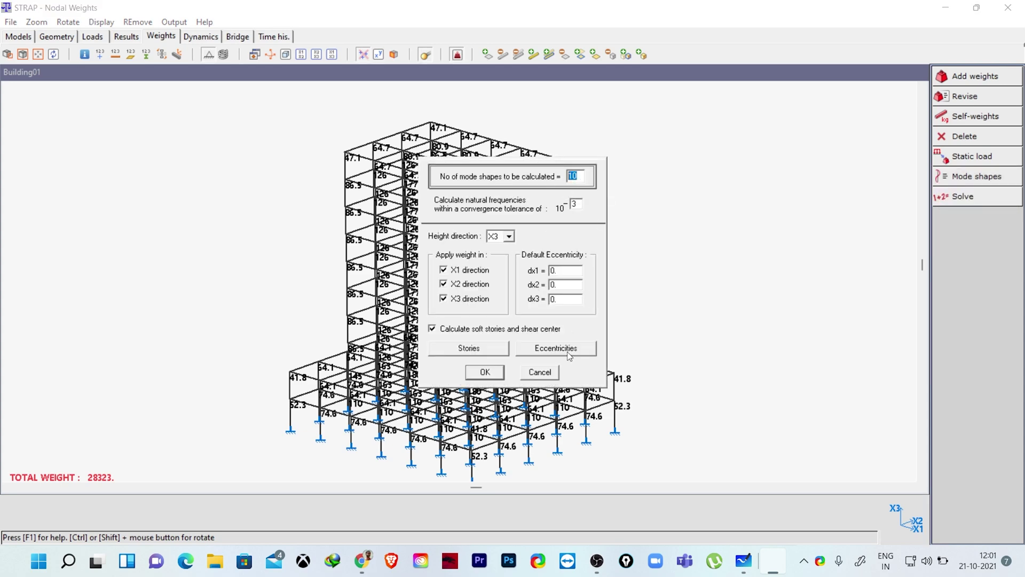
click(542, 375)
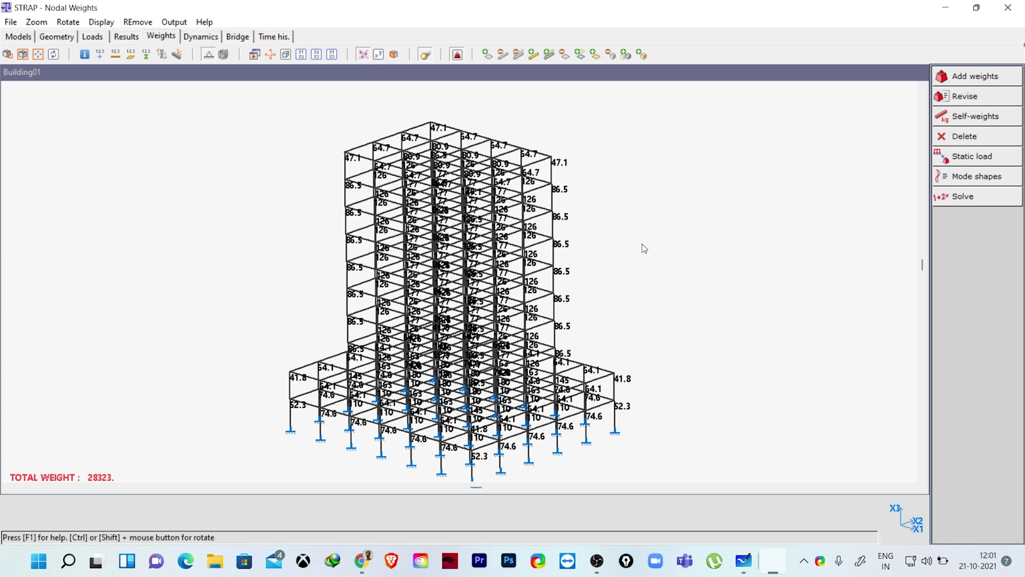
Set the number of mode shapes to be calculated to 30 and review the default eccentricities
click(960, 176)
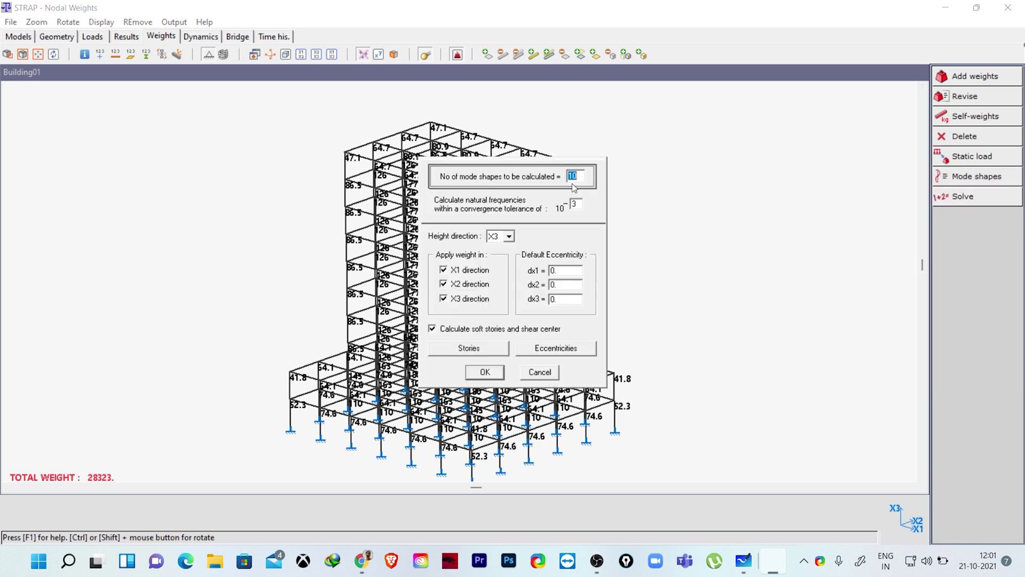
click(569, 176)
double_click(573, 176)
text(3)
click(431, 328)
drag(563, 288, 545, 302)
drag(565, 284, 543, 288)
click(554, 271)
In the story eccentricity set for earthquake direction X1, set dx2 to 1.25 m for stories 1 and 2, checking the whiteboard calculation
click(559, 350)
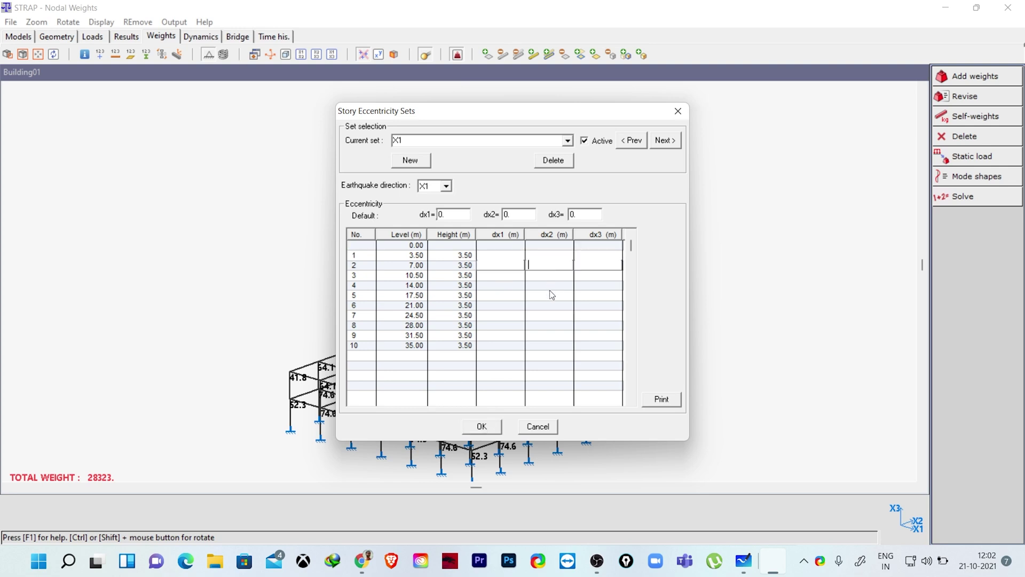
click(550, 315)
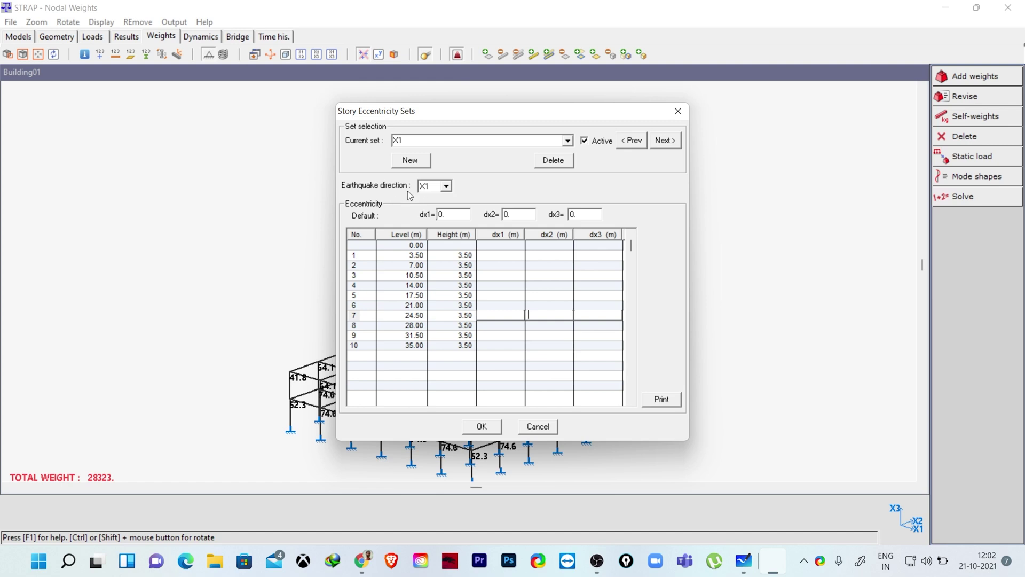
click(752, 564)
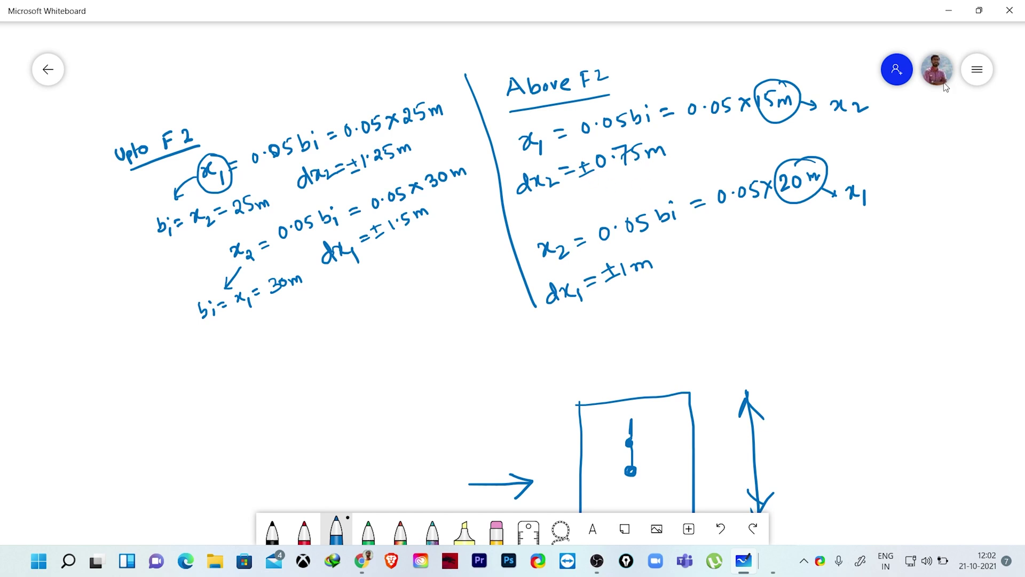
click(949, 11)
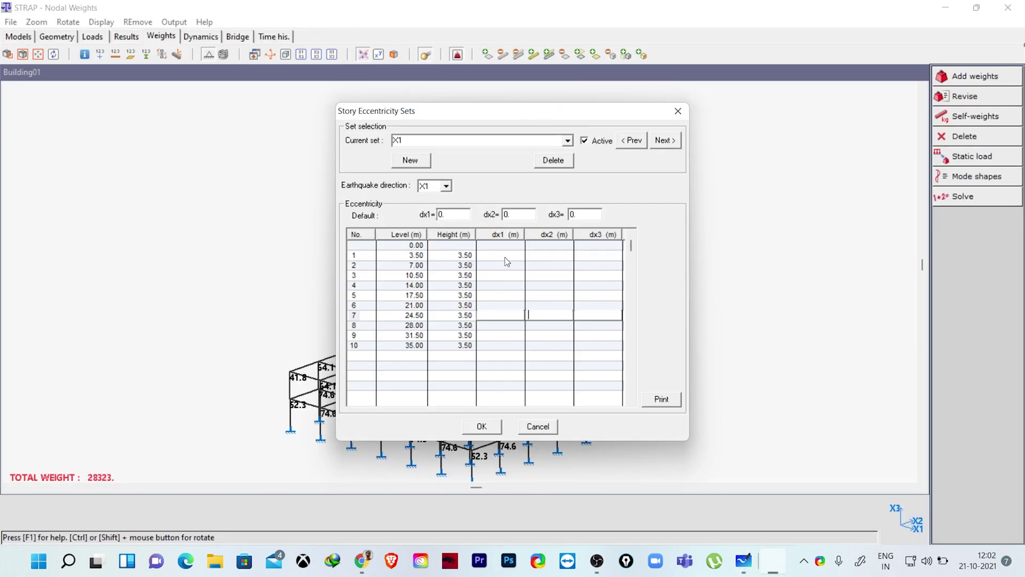
click(546, 247)
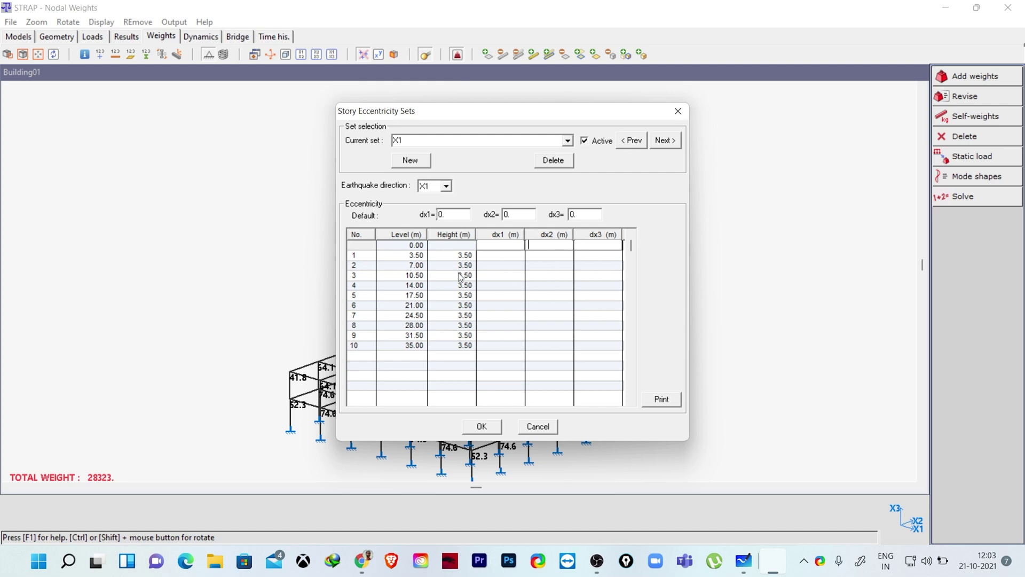
click(540, 256)
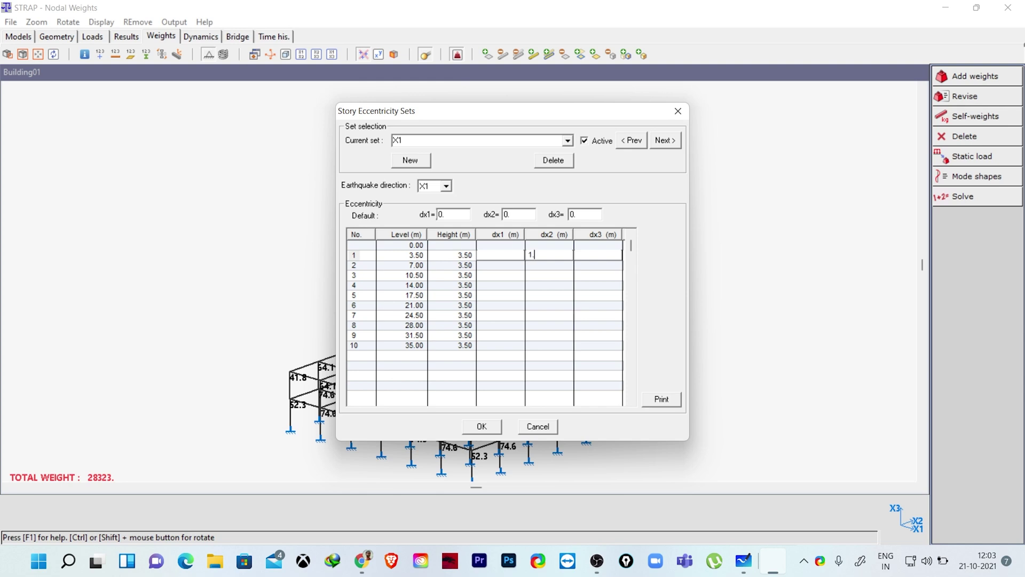
click(547, 265)
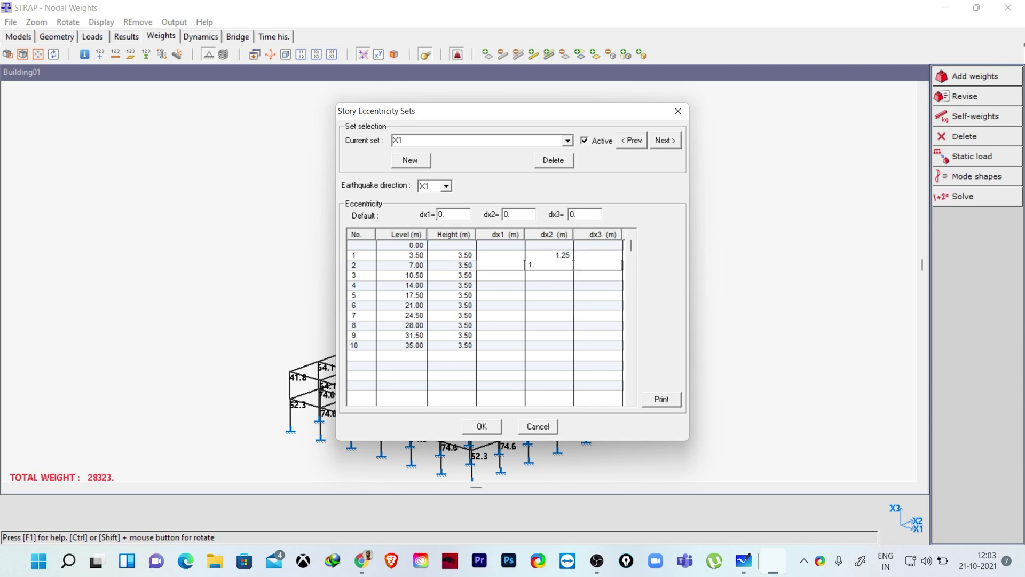
Set dx2 to 0.75 m for stories 3 to 10 of the X1 eccentricity set and accept the set
click(548, 275)
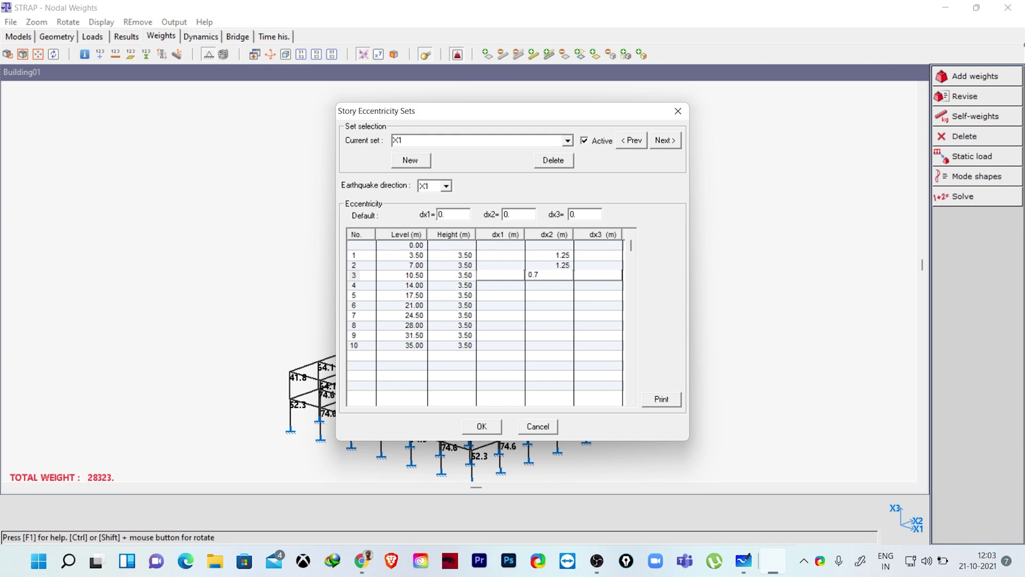
click(559, 284)
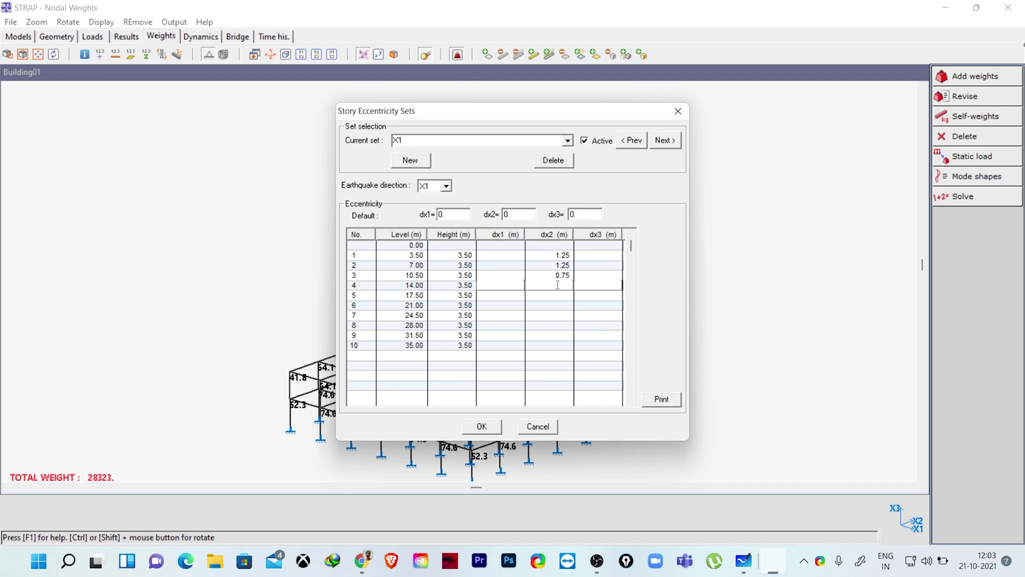
text(0.7)
text(5)
key(BackSpace)
text(75)
click(560, 295)
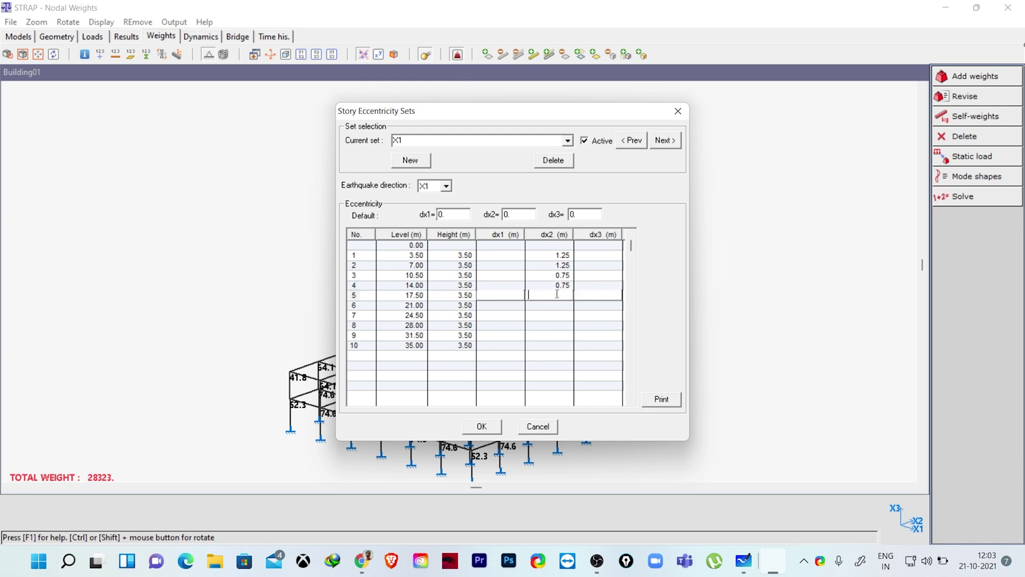
text(0.75)
click(558, 303)
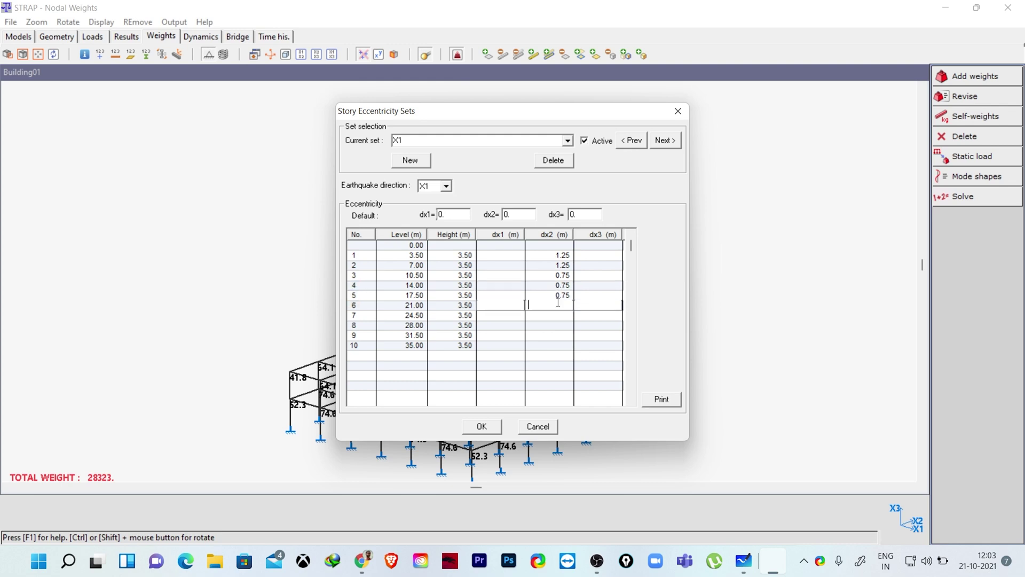
text(0.75)
click(566, 316)
text(0.7)
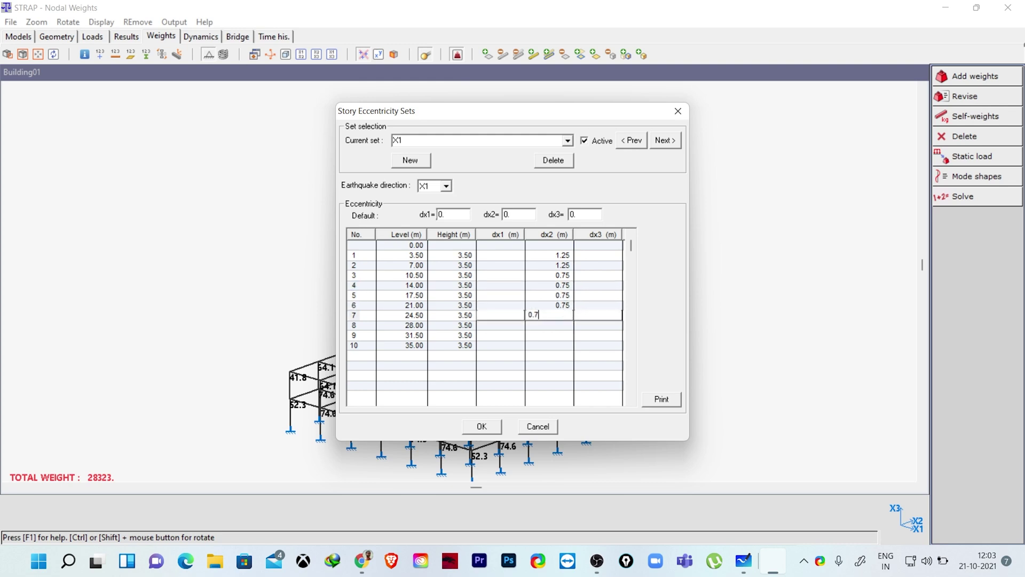
text(5)
click(562, 326)
text(0.75)
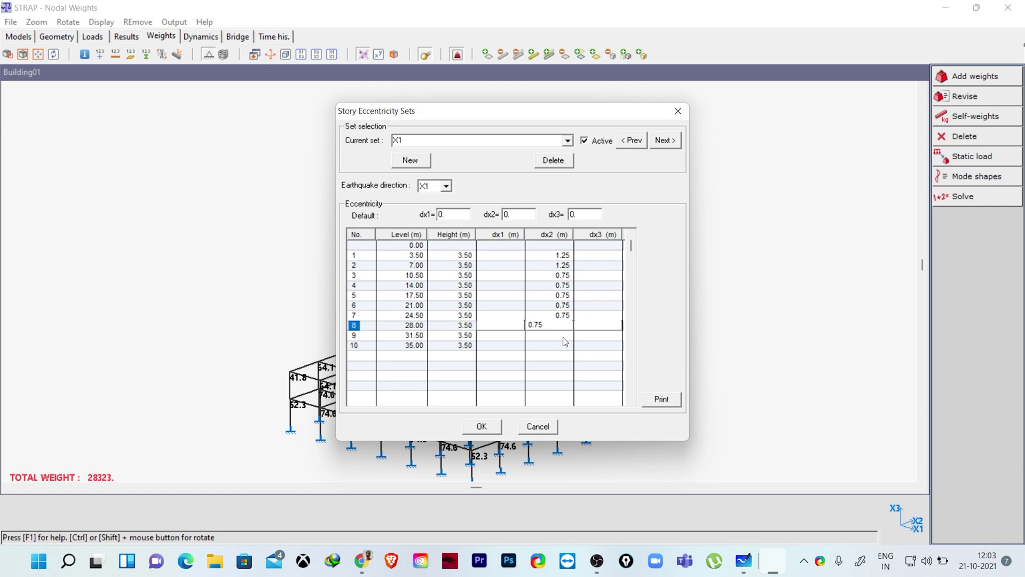
click(563, 336)
text(0.75)
click(570, 345)
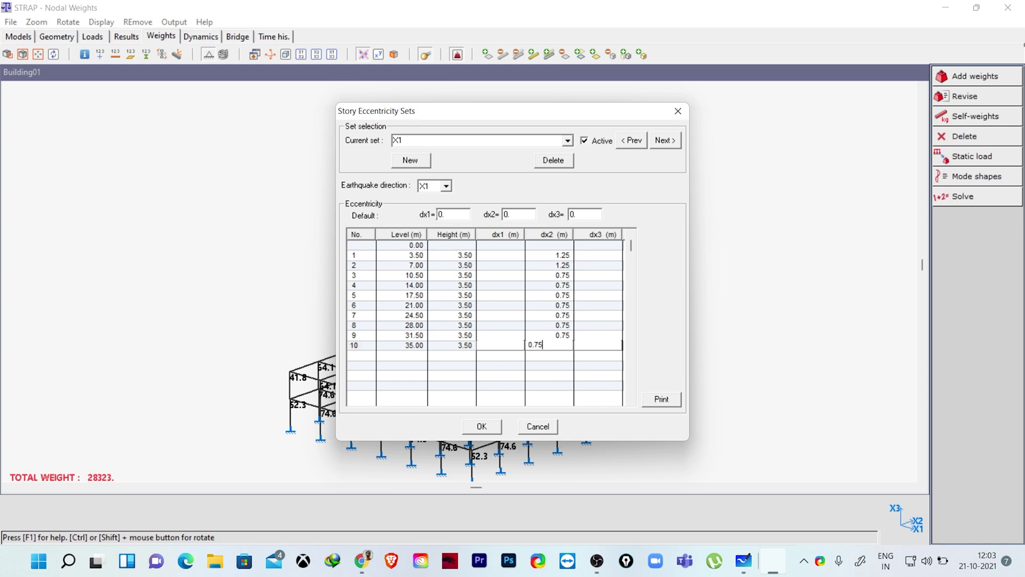
click(565, 357)
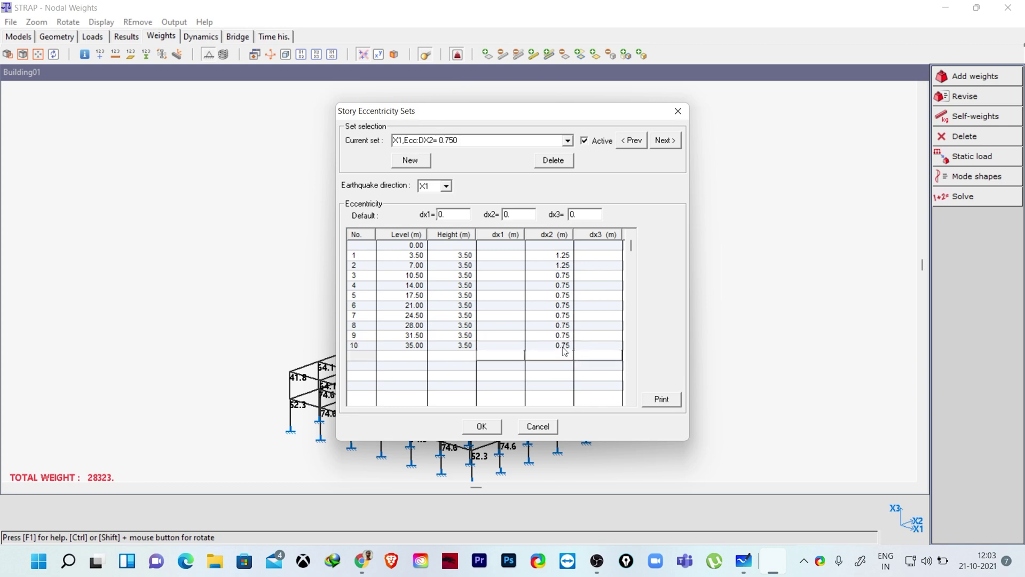
click(481, 427)
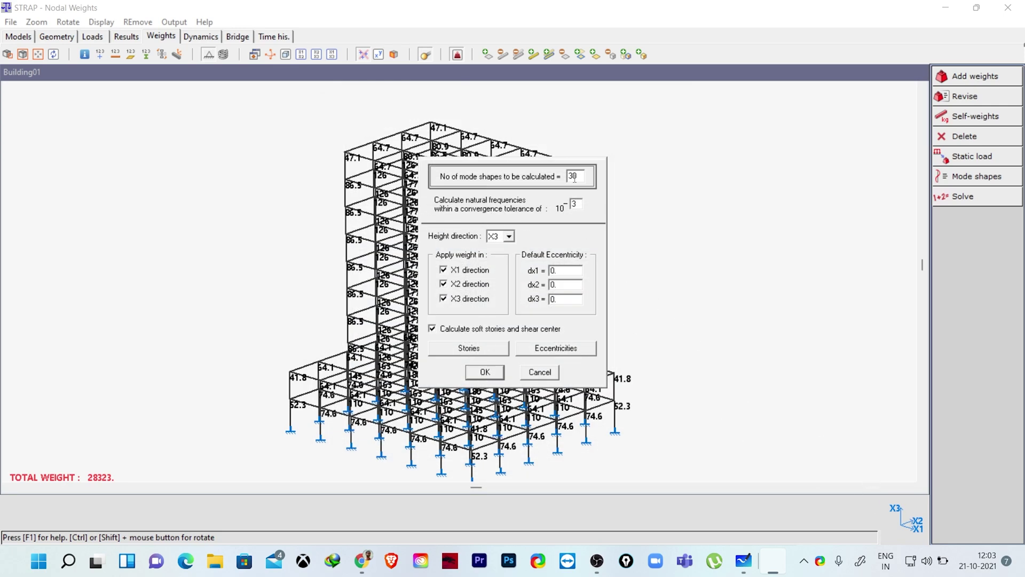
Accept the mode shape settings and solve the dynamic analysis for the X1 eccentricity set
click(484, 372)
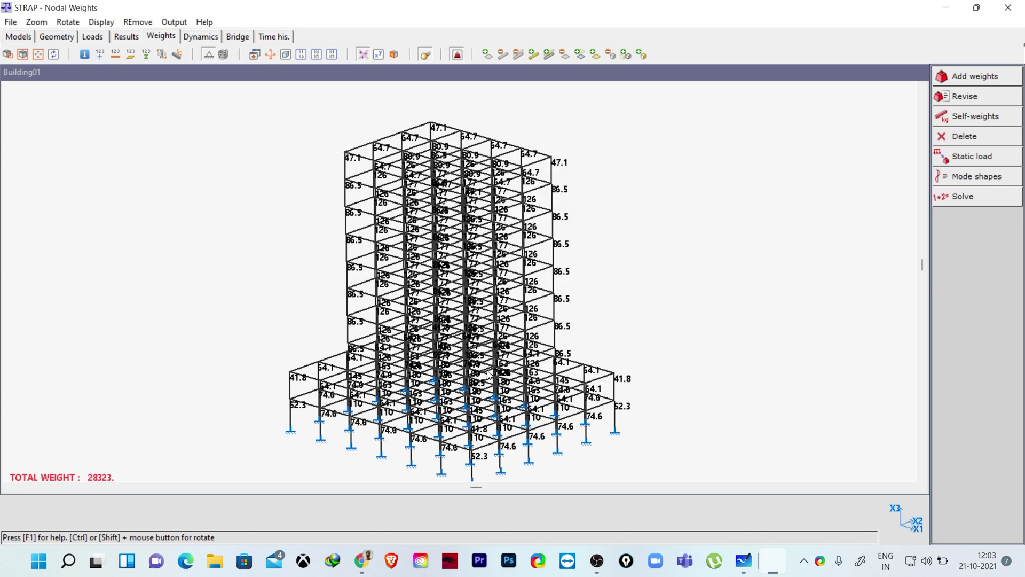
click(948, 200)
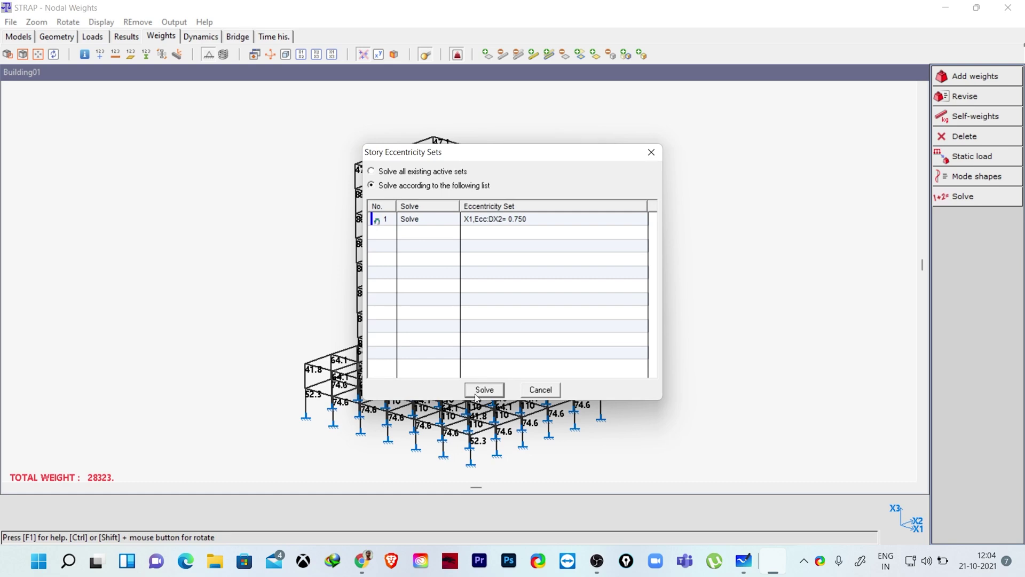
click(483, 389)
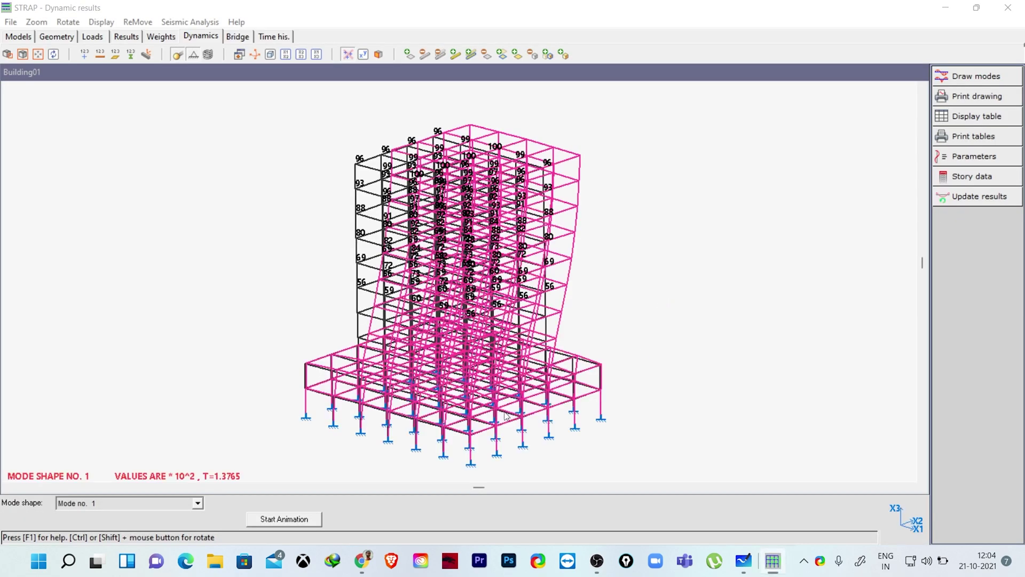
Set the IS 1893 (2016) seismic parameters to a minimum of 30 modes and medium soil, reviewing the I, R, Z and Ta values
click(968, 159)
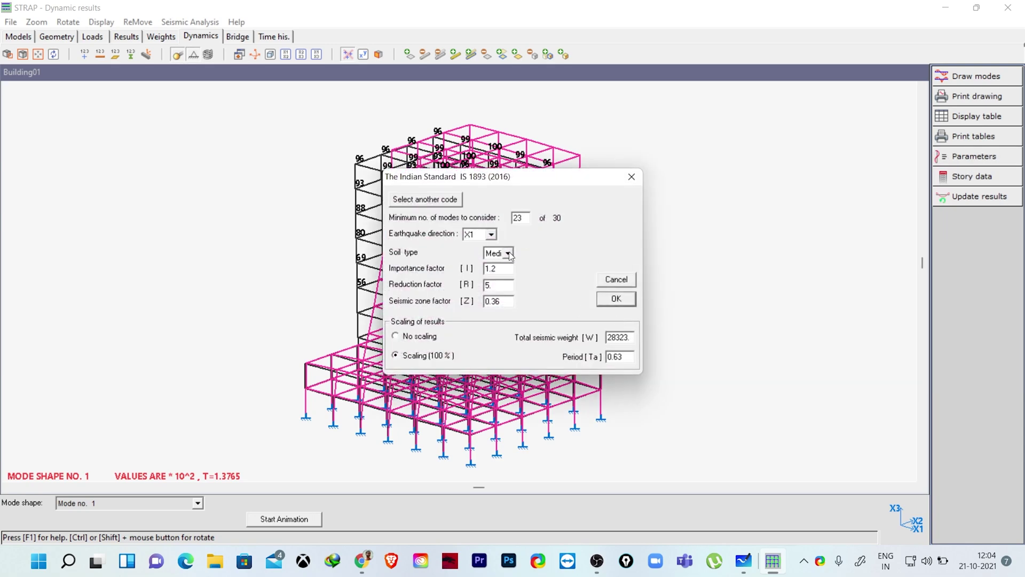
double_click(519, 218)
text(3)
click(508, 254)
click(486, 282)
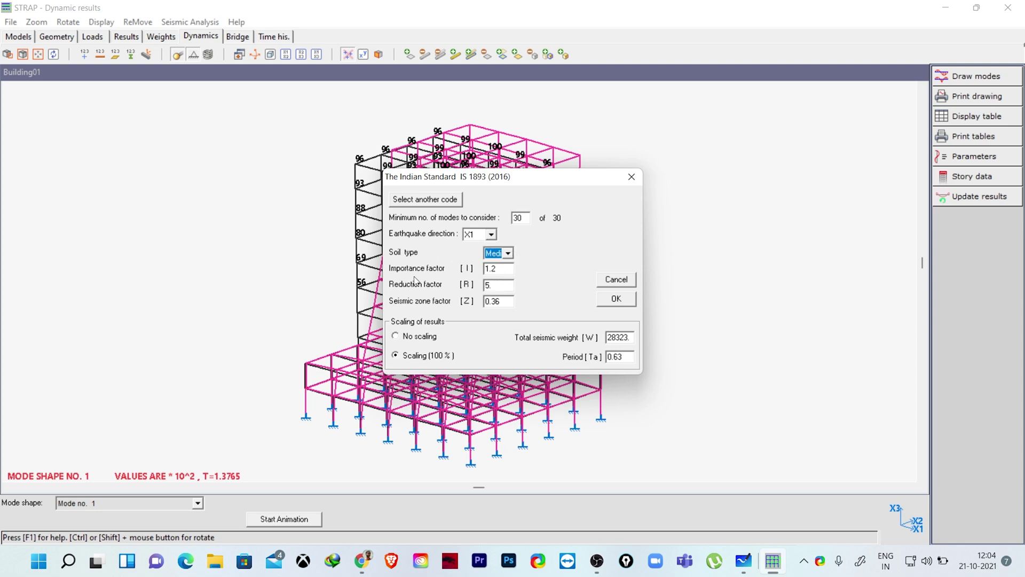
double_click(497, 270)
double_click(492, 286)
double_click(501, 303)
drag(625, 358, 591, 362)
click(626, 357)
click(611, 297)
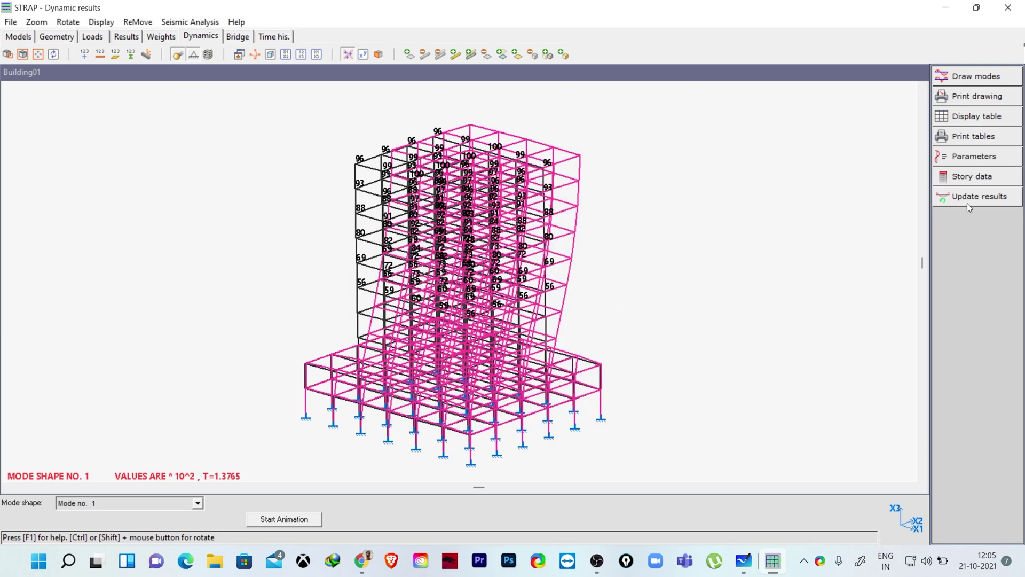
Try to update the results with the dynamic analysis, and solve the model's load cases to create the results file
click(967, 203)
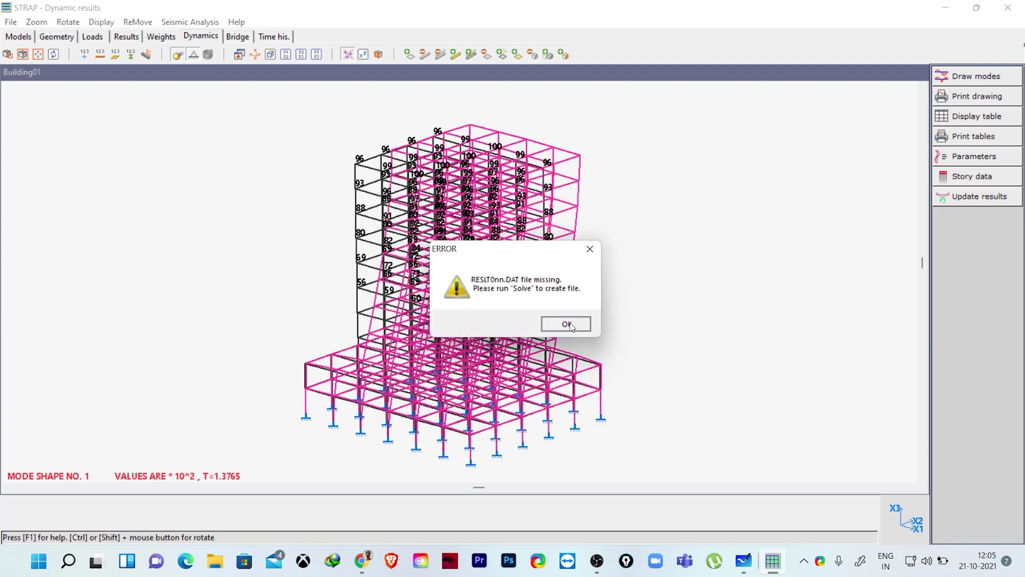
click(567, 324)
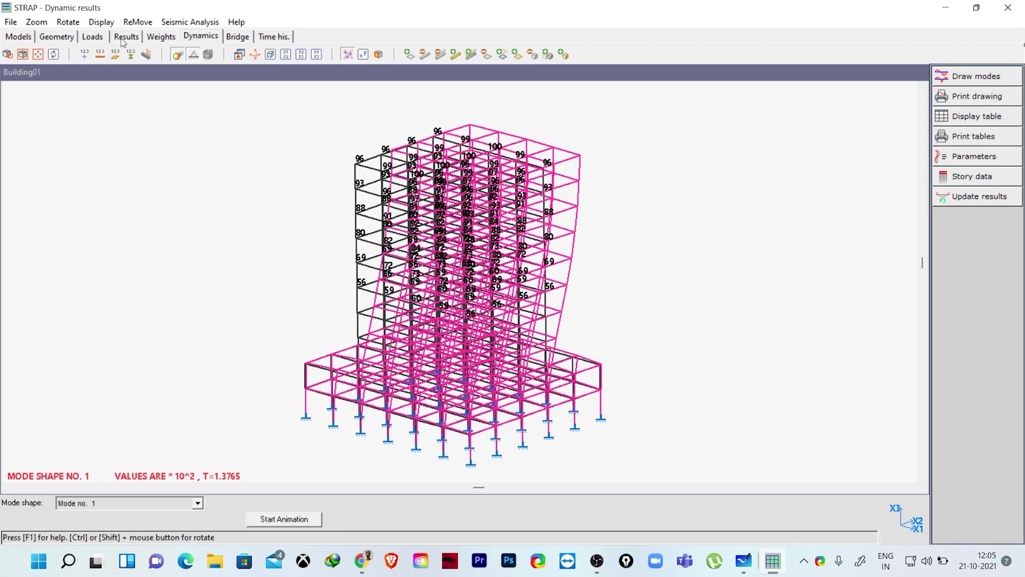
click(94, 37)
click(966, 299)
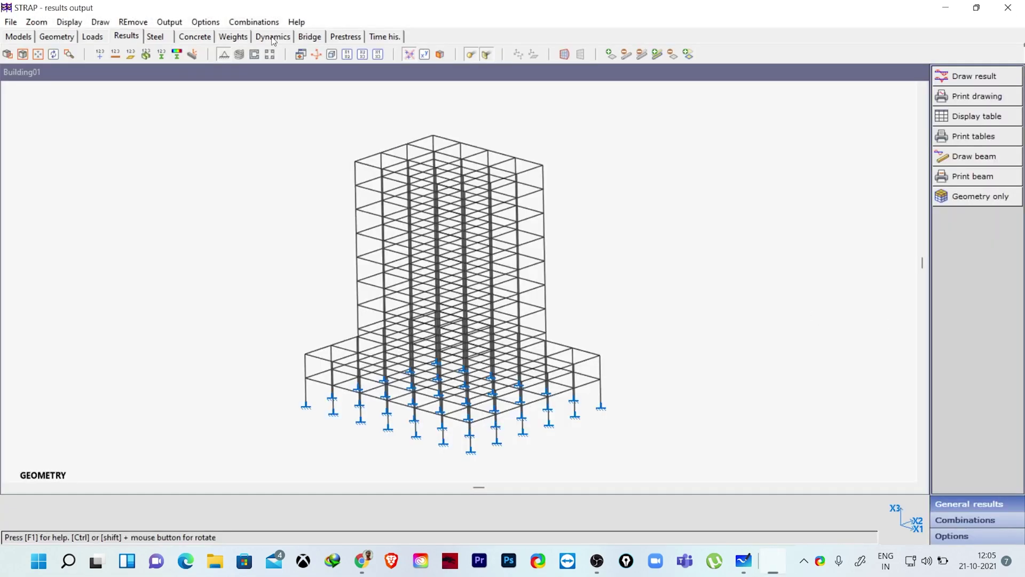
Update the static results files with the dynamic results of the X1, dx2 = 0.750 set, using CQC over modes 1 to 30
click(273, 38)
click(969, 197)
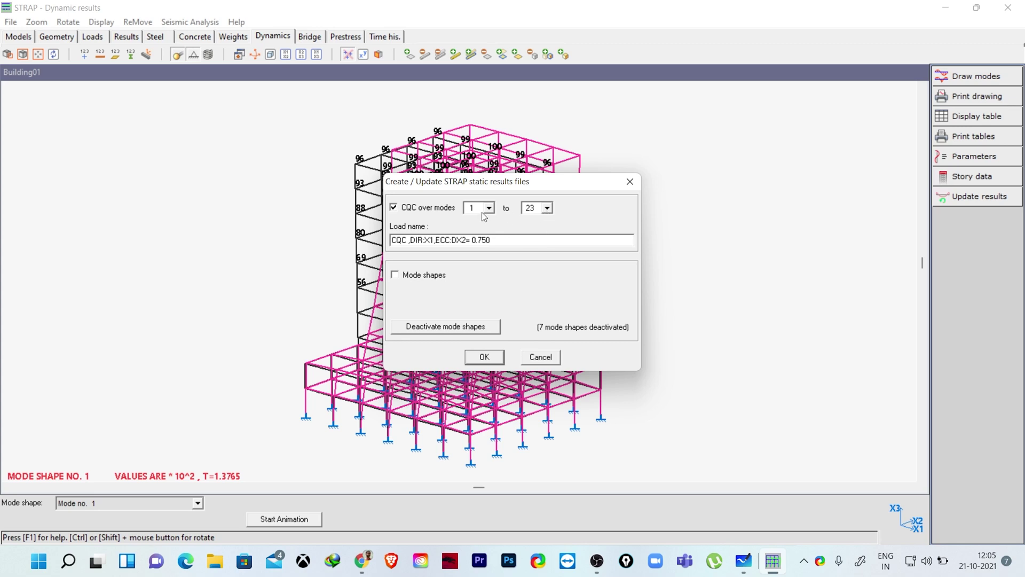
click(548, 208)
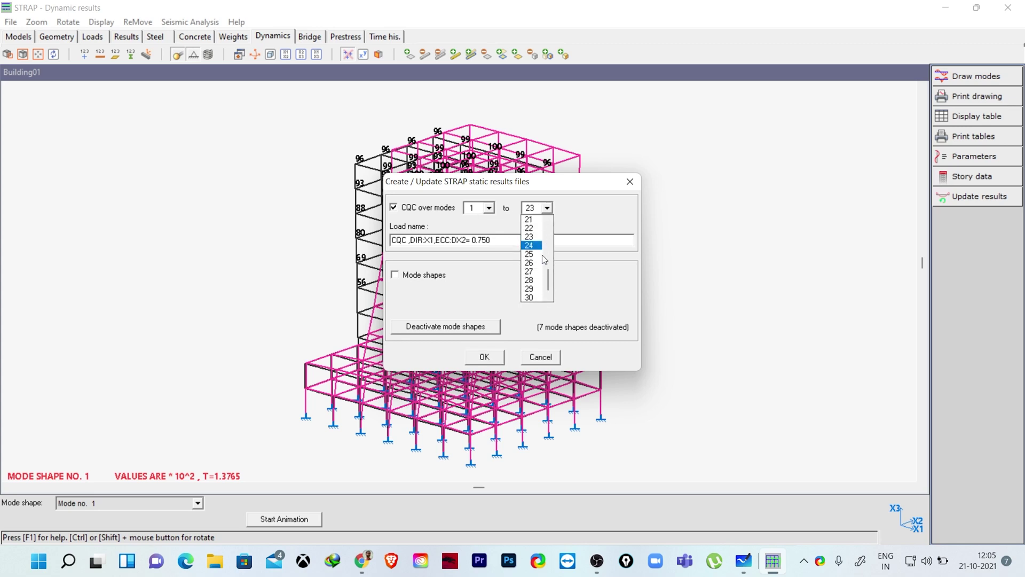
click(537, 298)
click(482, 361)
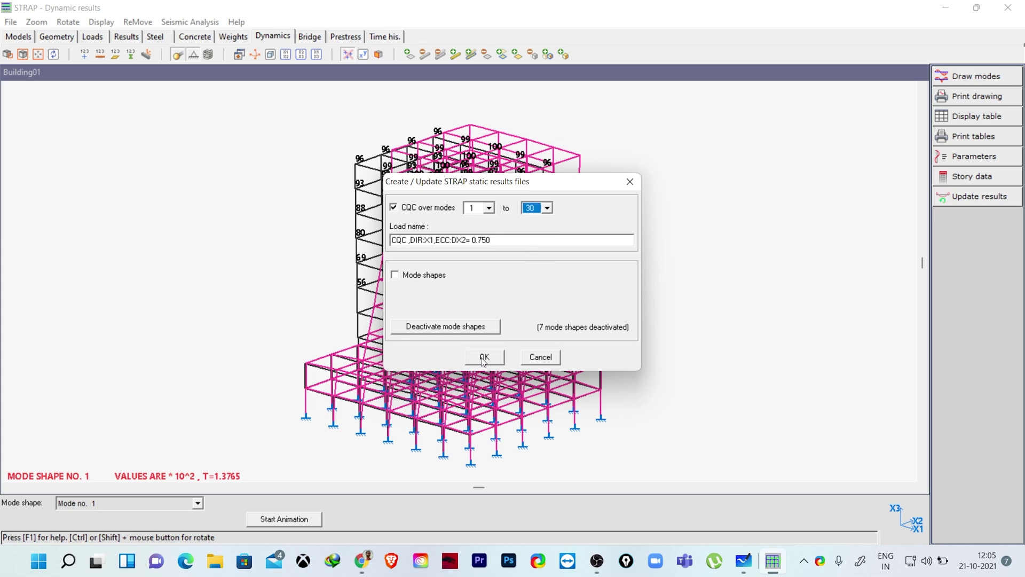
click(483, 358)
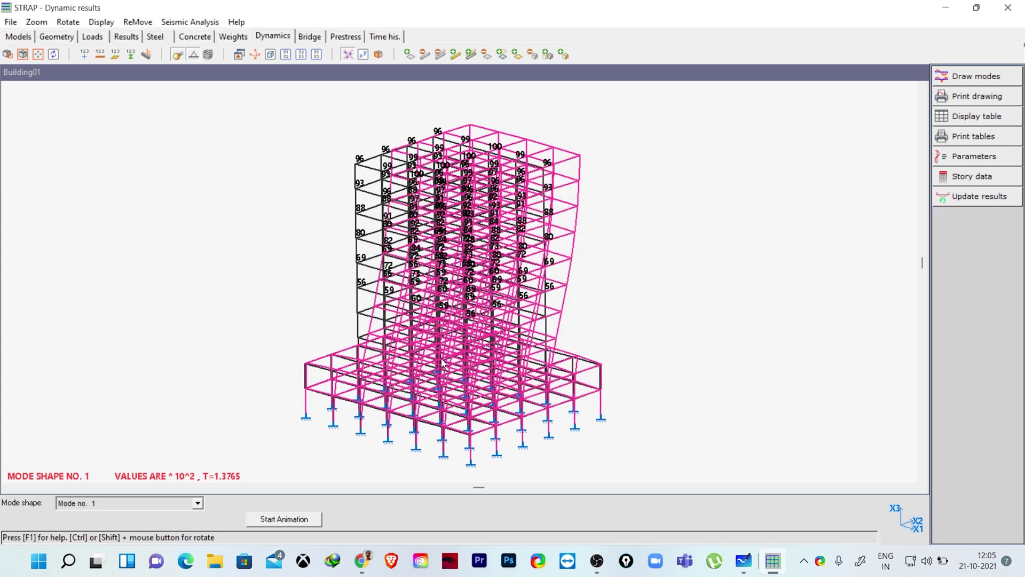
Reopen the story eccentricity set for the X1 earthquake direction and set dx2 to -1.25 m for stories 1 and 2
click(234, 36)
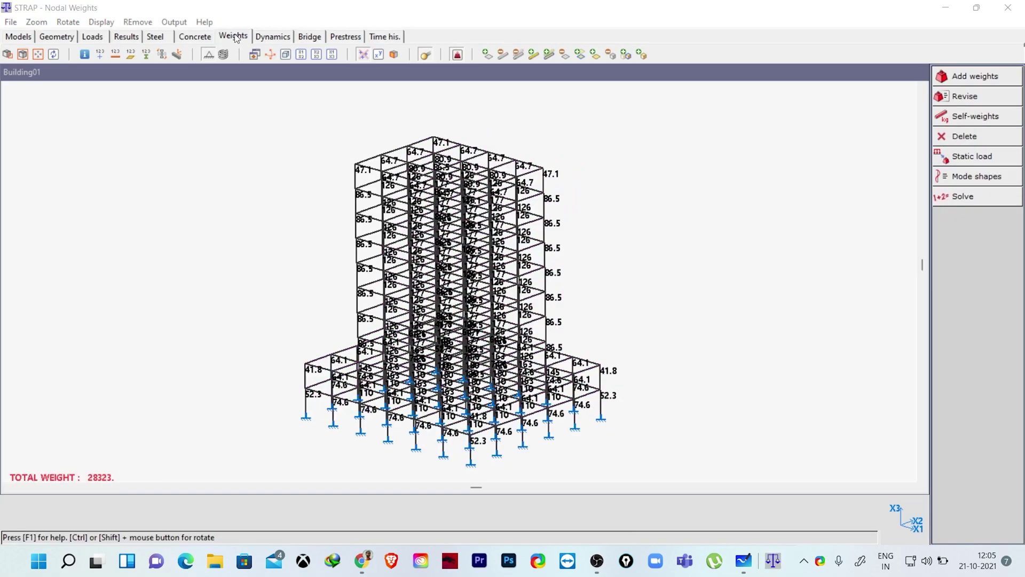
click(975, 177)
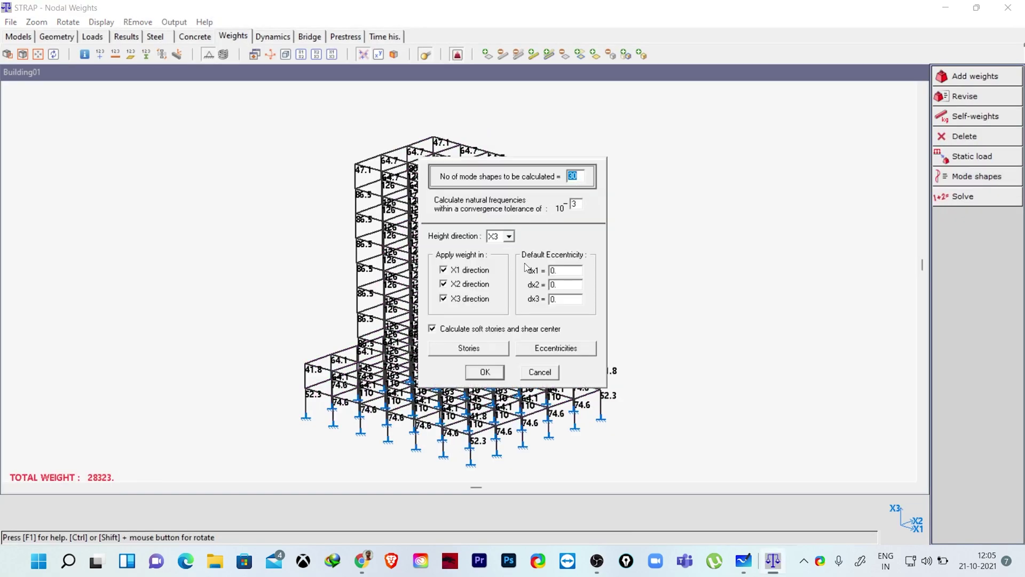
click(548, 350)
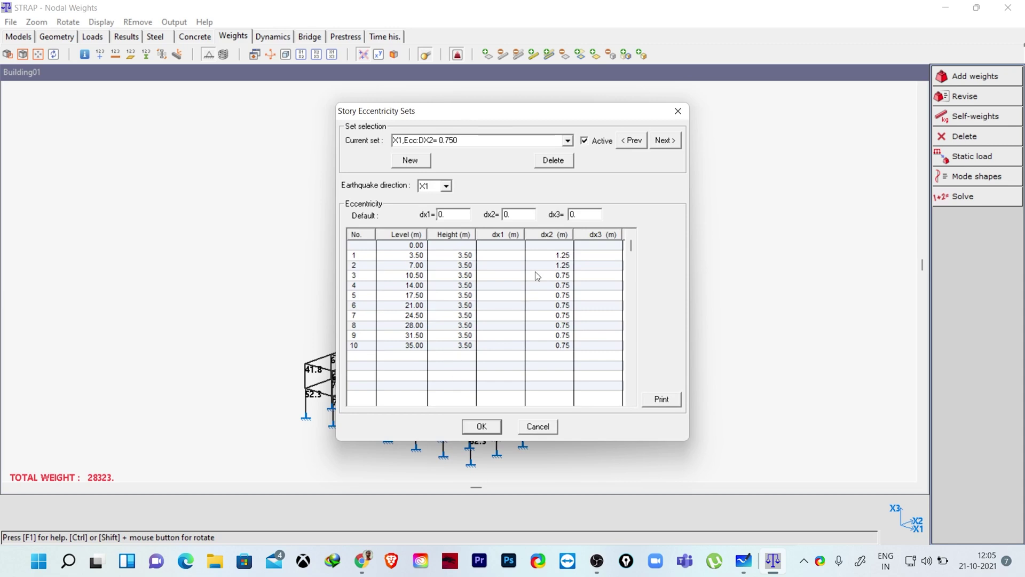
click(545, 256)
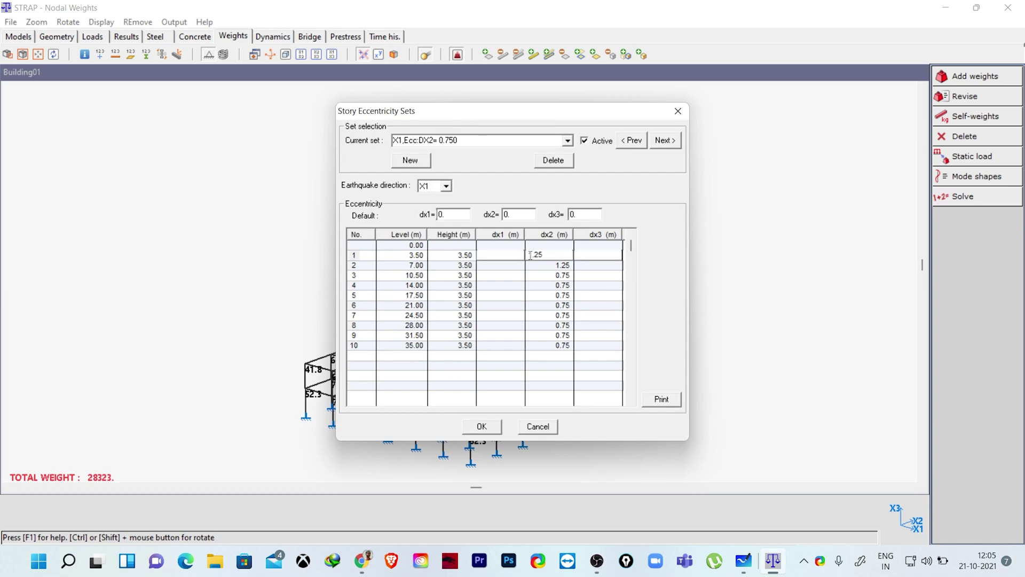
text(-)
click(541, 265)
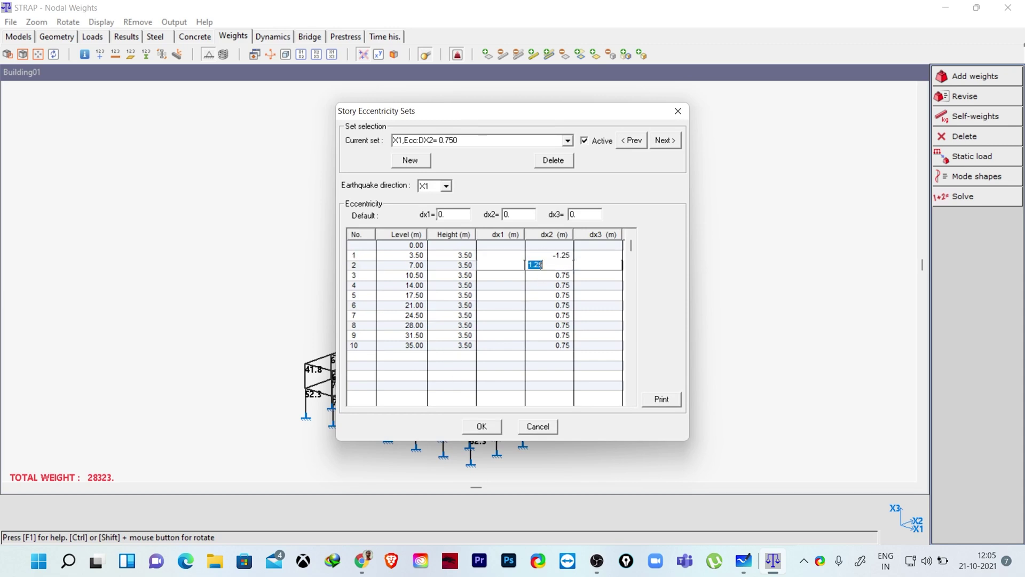
click(529, 265)
text(-)
Set dx2 to -0.75 m for stories 3 to 10 of the X1 eccentricity set and accept the set
click(529, 275)
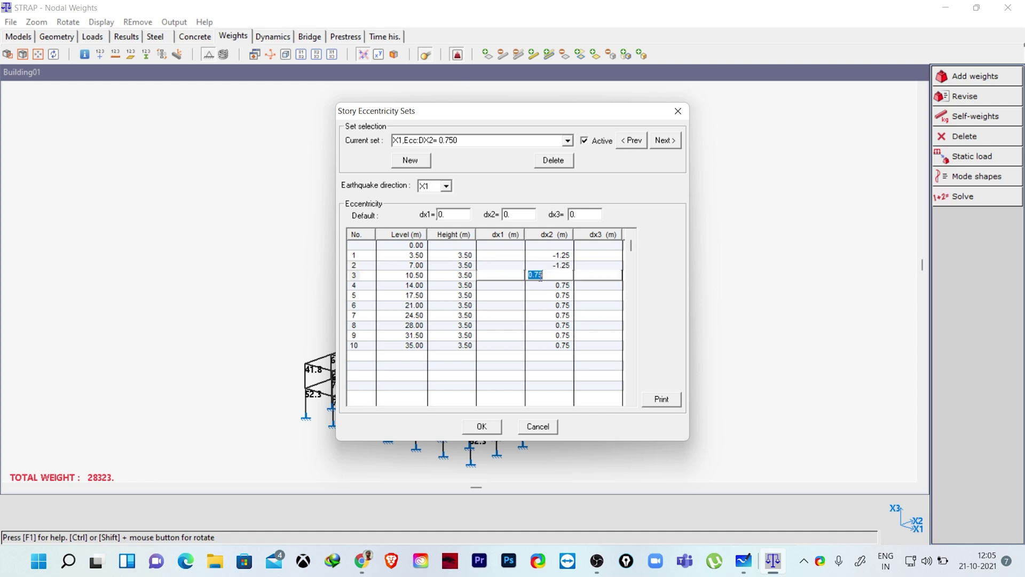
text(-)
click(541, 284)
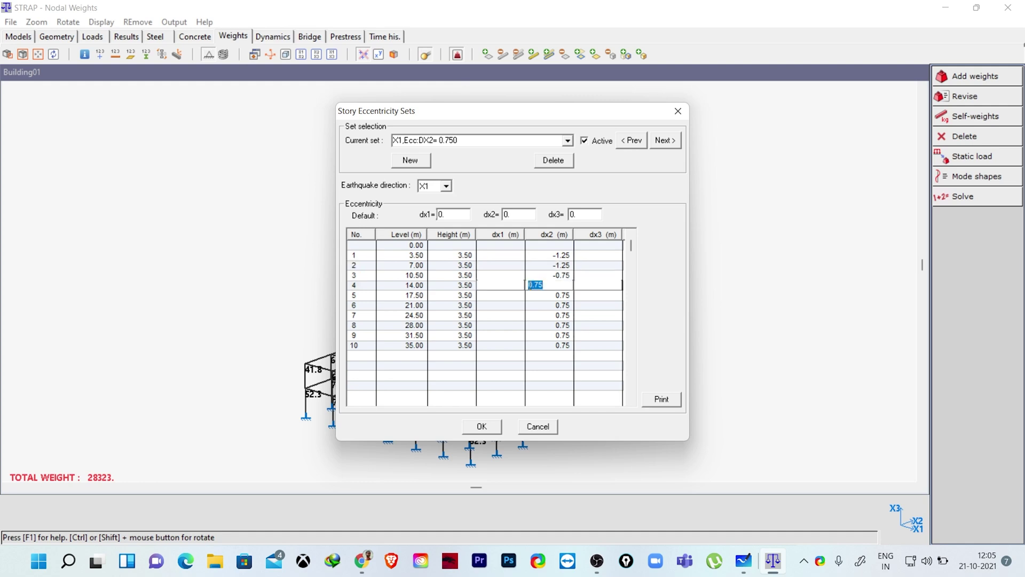
click(530, 284)
text(-)
click(541, 295)
click(530, 295)
text(-)
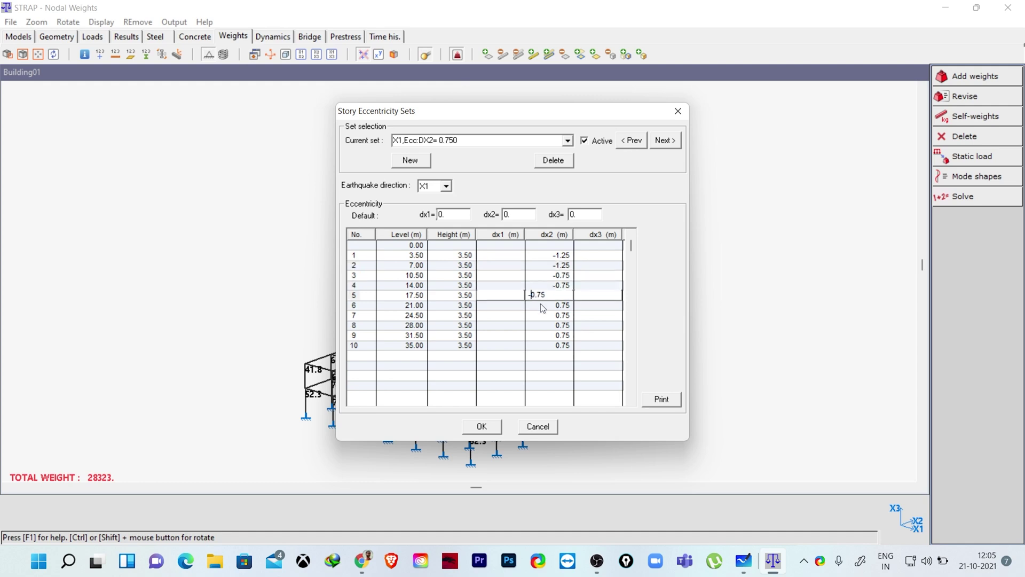
click(542, 305)
click(529, 305)
text(-)
click(538, 315)
text(-)
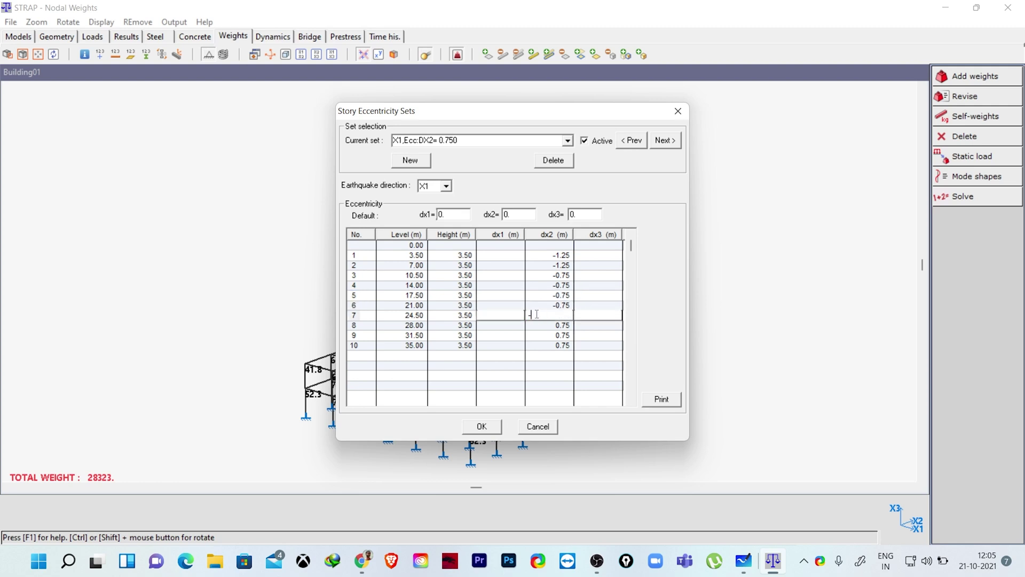
text(0.75)
click(536, 325)
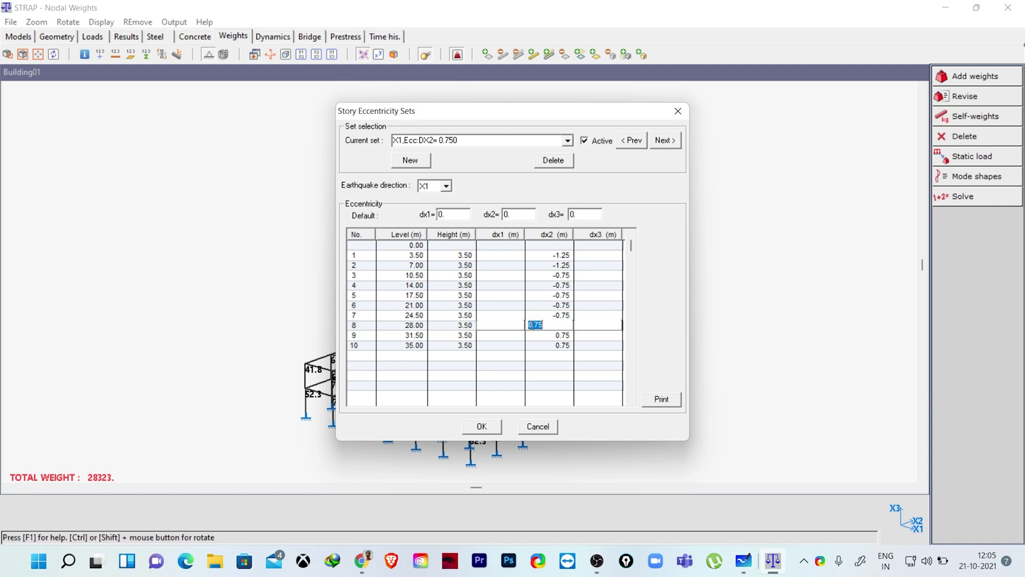
click(530, 324)
text(-)
click(537, 335)
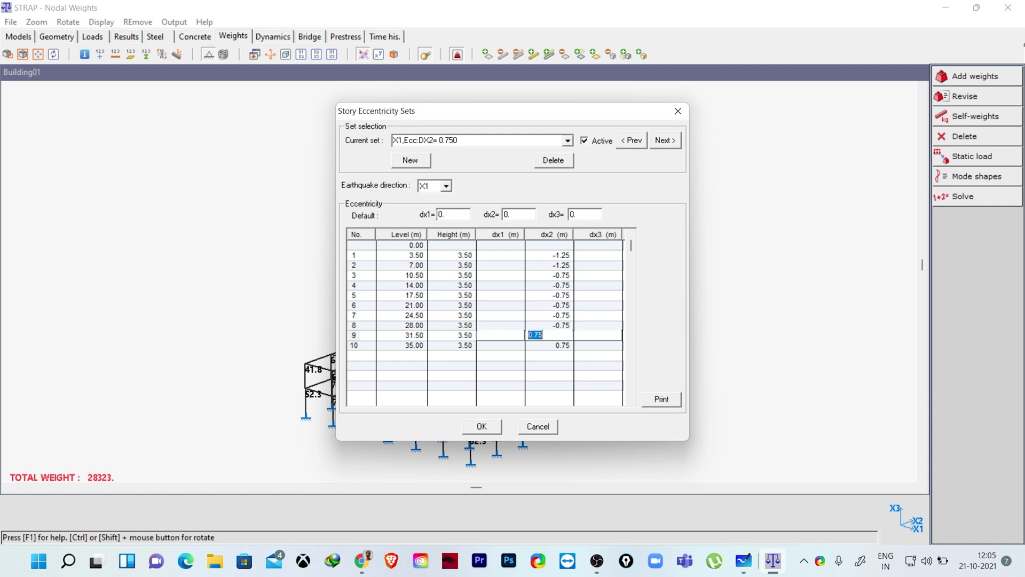
click(529, 335)
text(-)
click(537, 345)
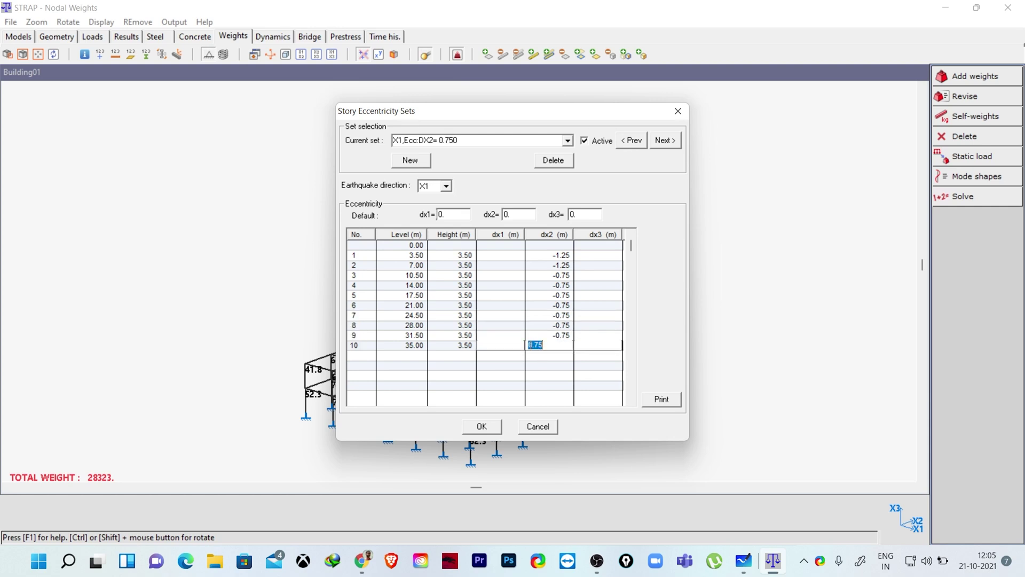
click(530, 345)
text(-)
click(551, 357)
click(482, 426)
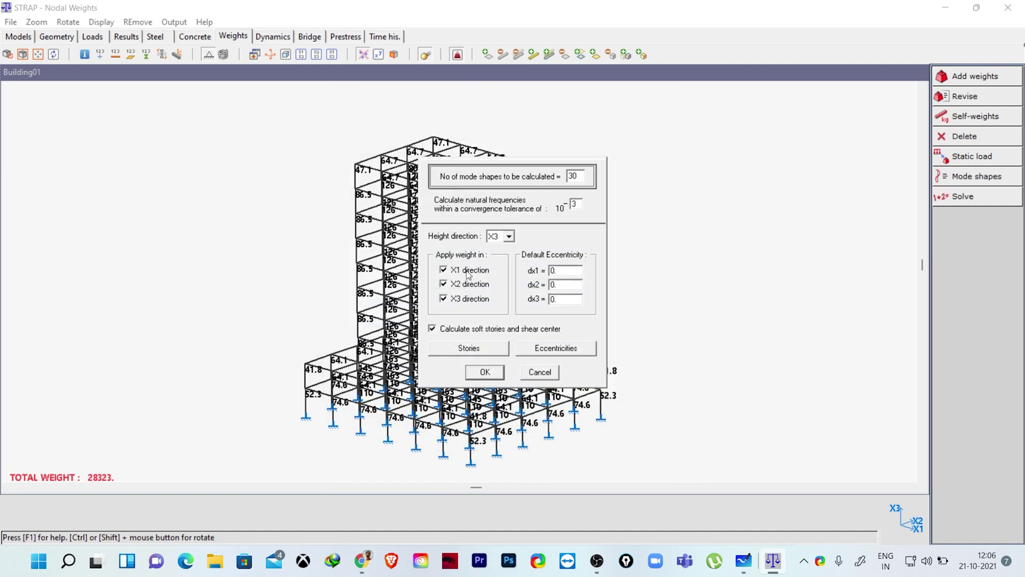
Accept the mode shape settings and solve the dynamic analysis for the X1 set with negative dx2 eccentricities
click(487, 371)
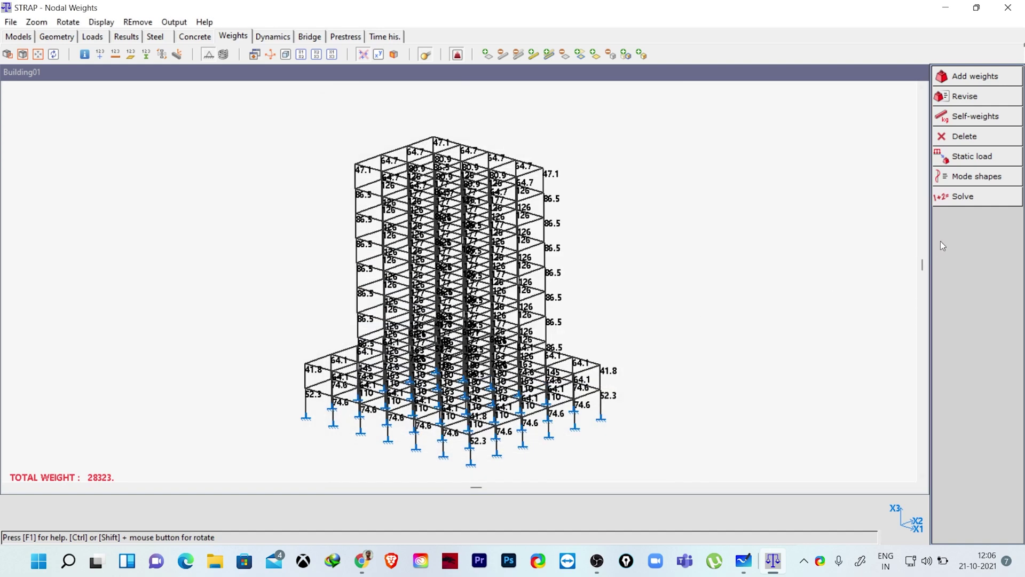
click(963, 196)
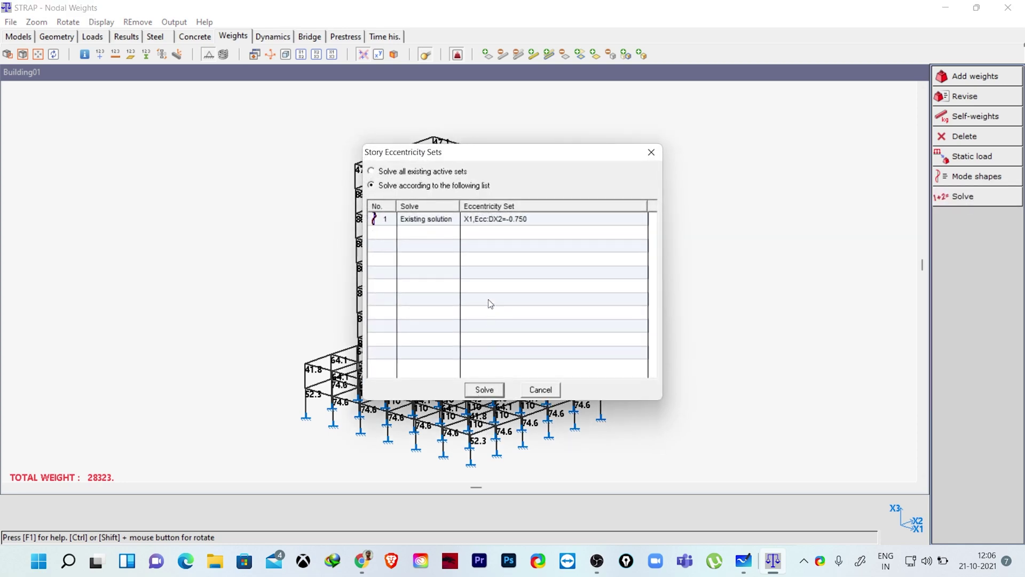
click(484, 390)
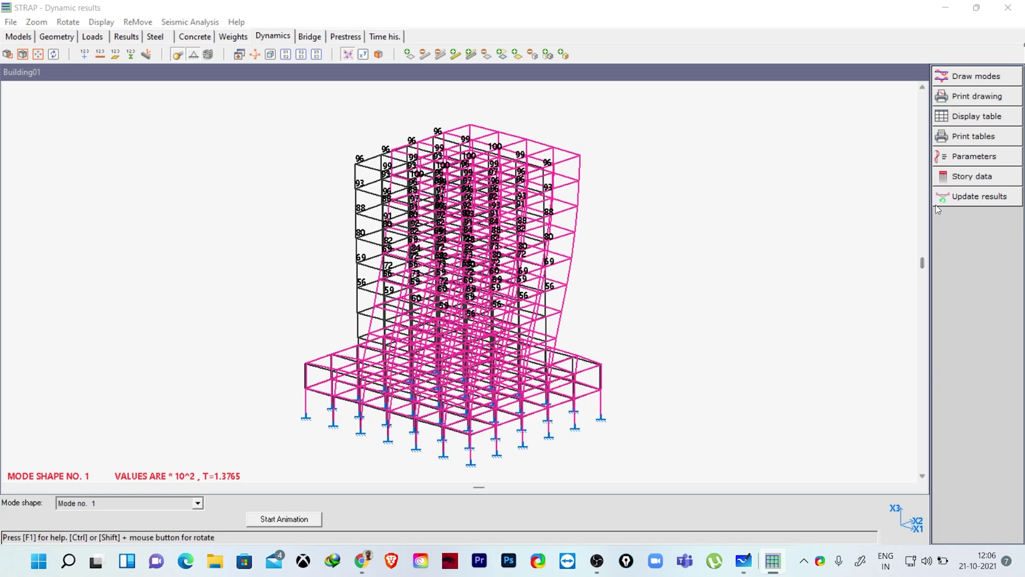
Set the minimum number of modes to consider to 30 in the IS 1893 (2016) seismic parameters
click(969, 156)
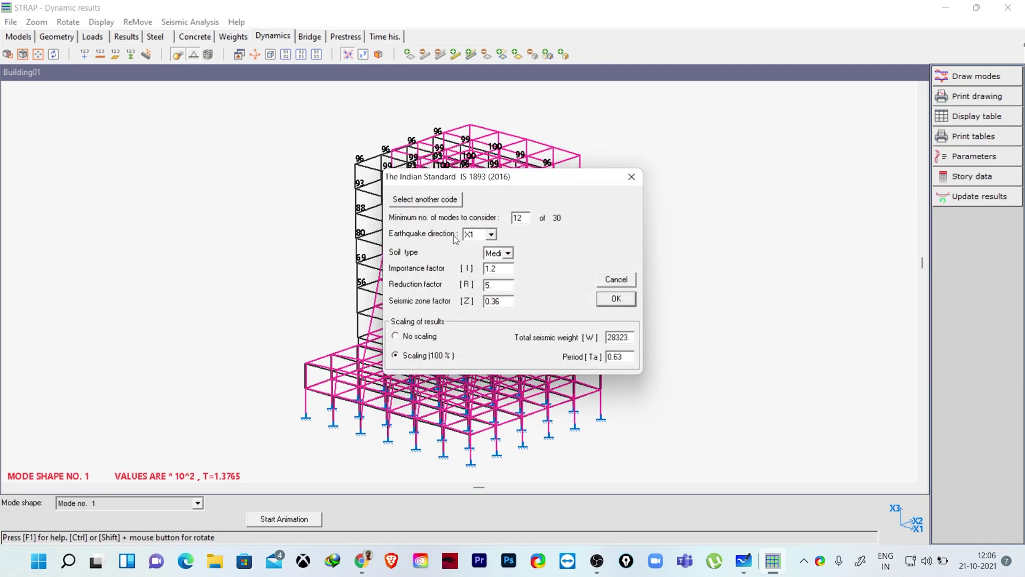
drag(526, 217, 499, 221)
text(30)
click(612, 299)
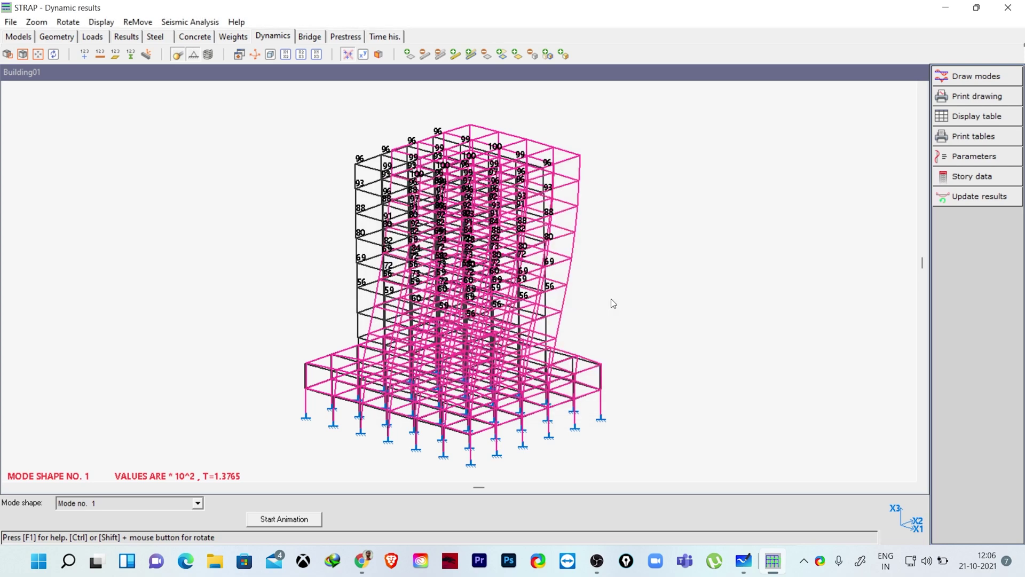
Update the static results files with the X1, dx2 = -0.750 dynamic results, using CQC over modes 1 to 30
click(979, 197)
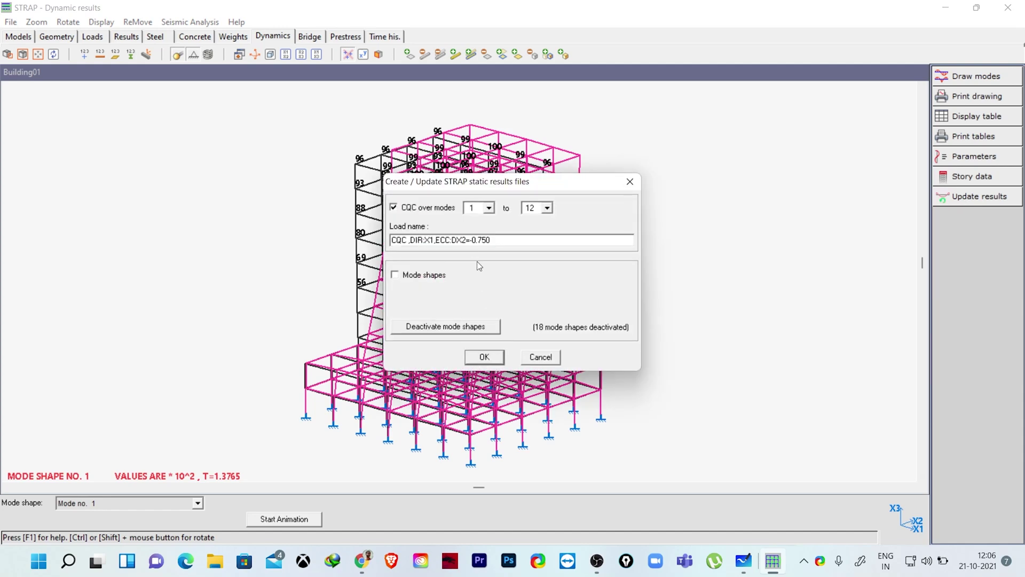
click(547, 208)
scroll(534, 267, down, 3)
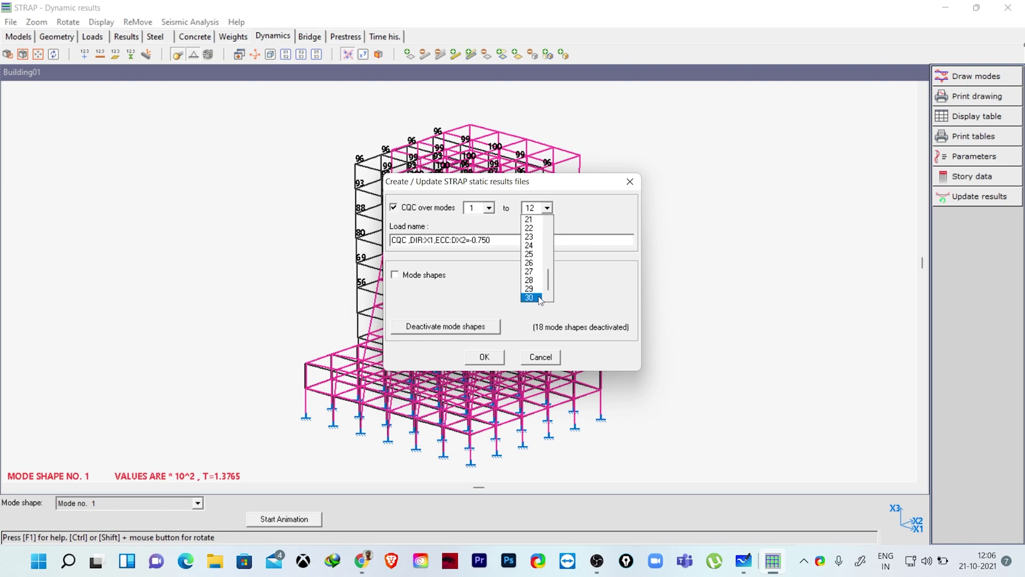
click(537, 297)
click(487, 358)
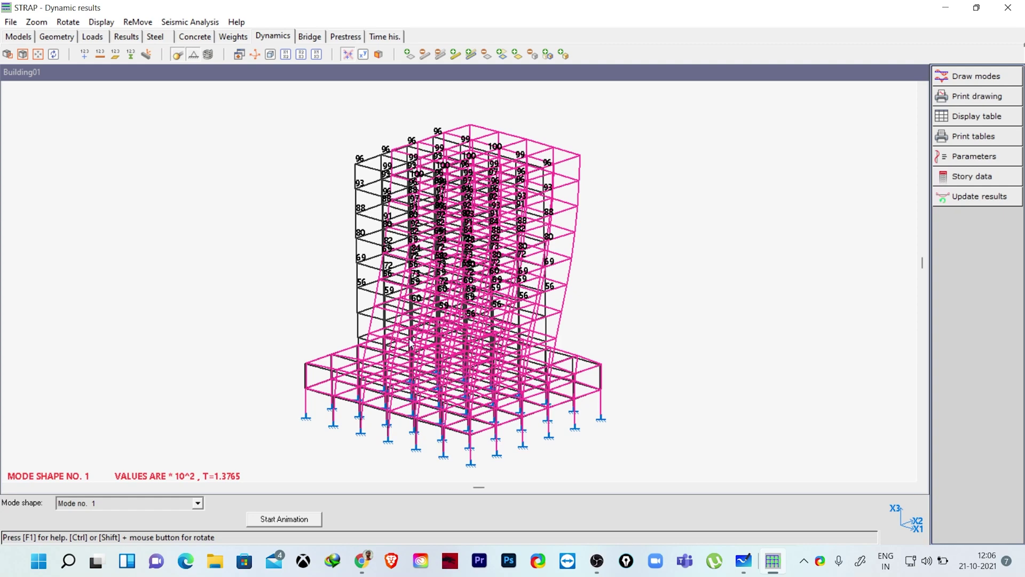
Reopen the X1 story eccentricity set and clear the dx2 values of all ten stories
click(234, 37)
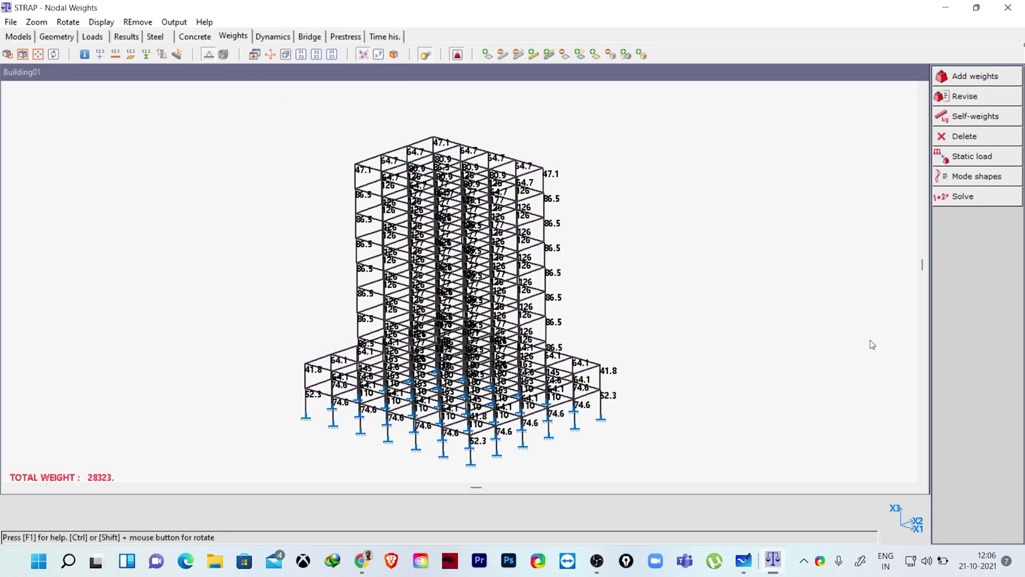
click(959, 182)
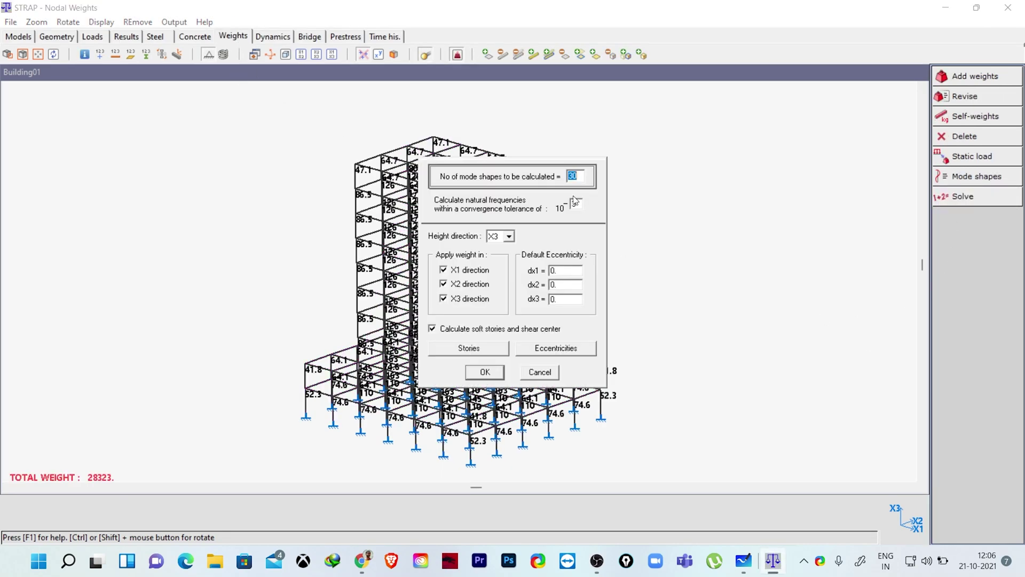
click(568, 353)
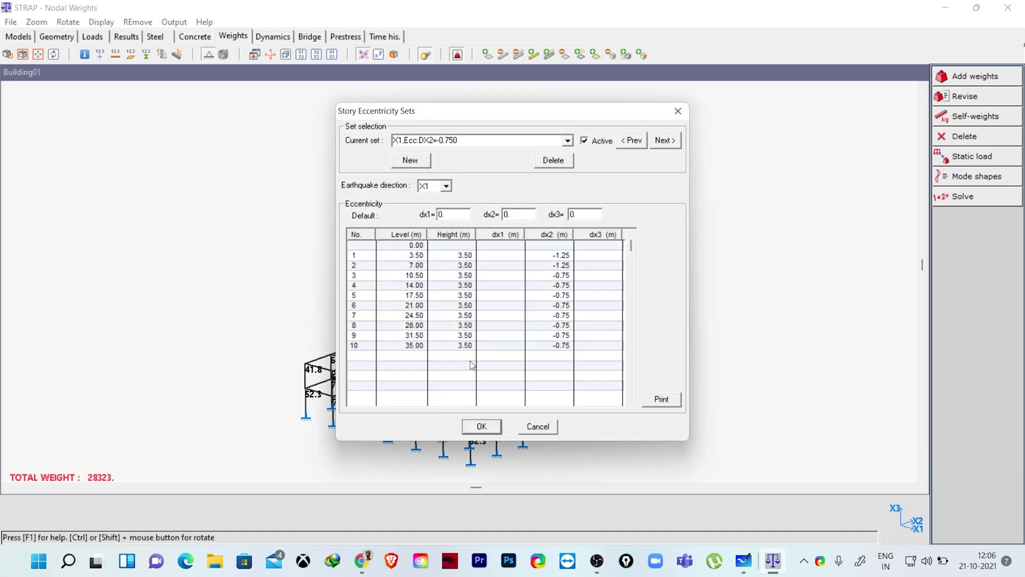
click(550, 257)
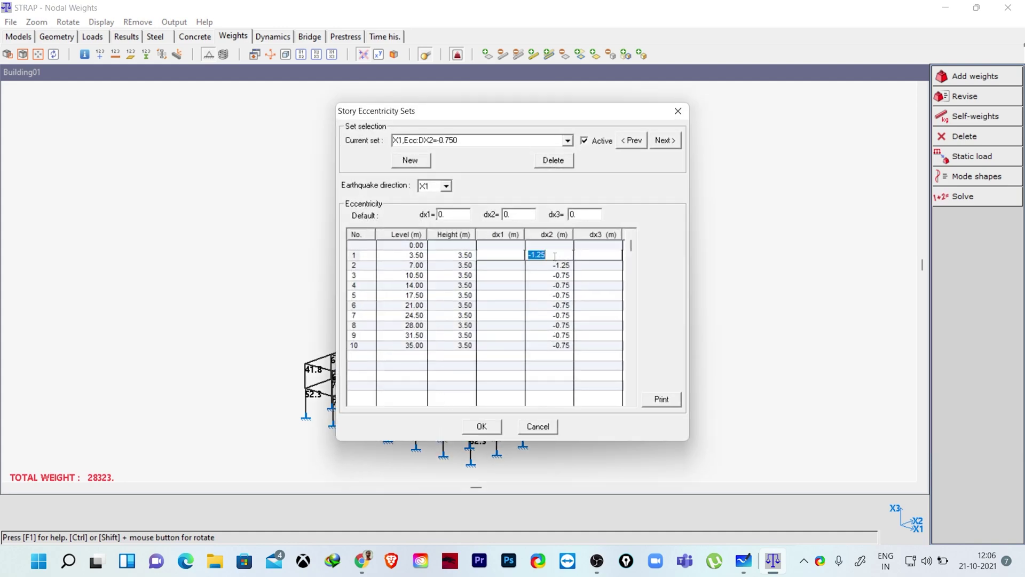
key(Delete)
key(Down)
key(Delete)
click(559, 285)
key(Delete)
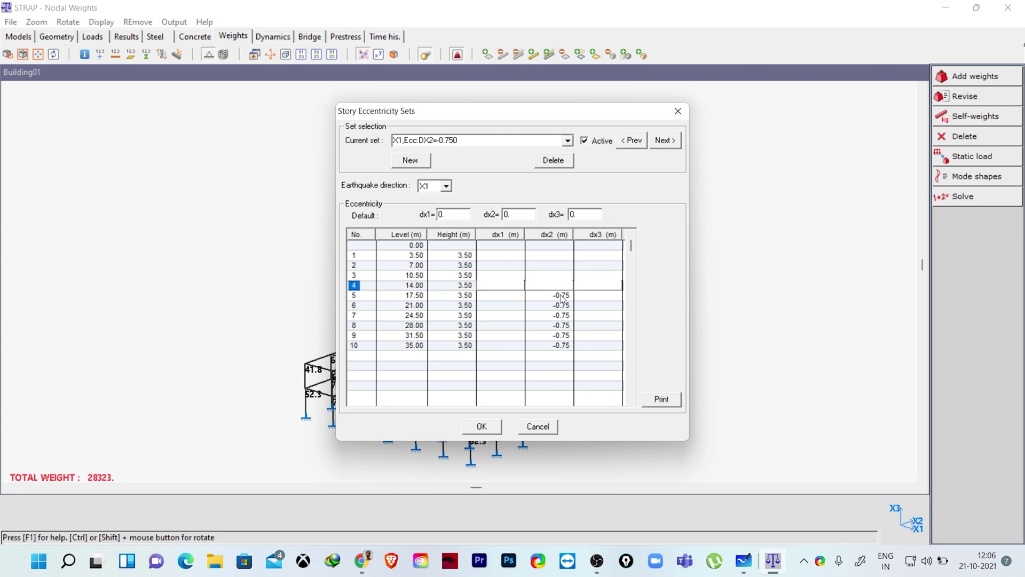
click(561, 295)
key(Delete)
click(561, 305)
key(Delete)
click(563, 315)
key(Delete)
key(Down)
key(Delete)
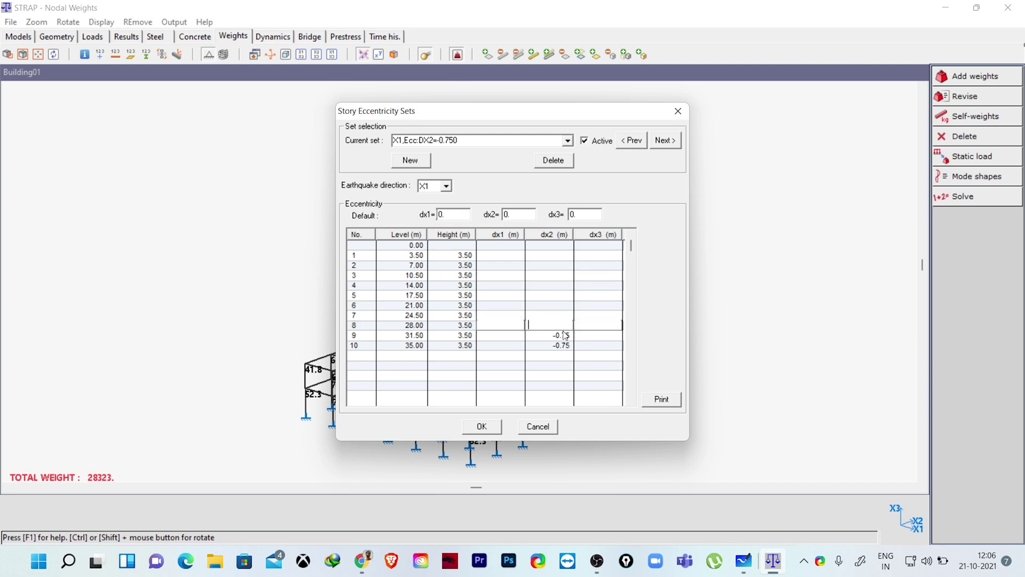
key(Down)
key(Delete)
key(Down)
key(Delete)
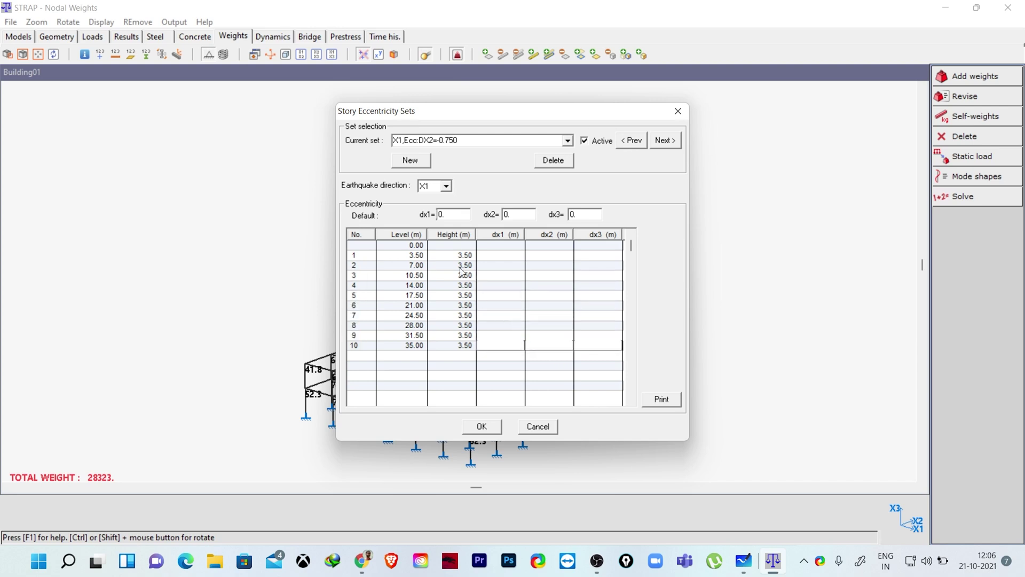
Change the eccentricity set's earthquake direction to X2 and accept the set
click(445, 185)
click(439, 208)
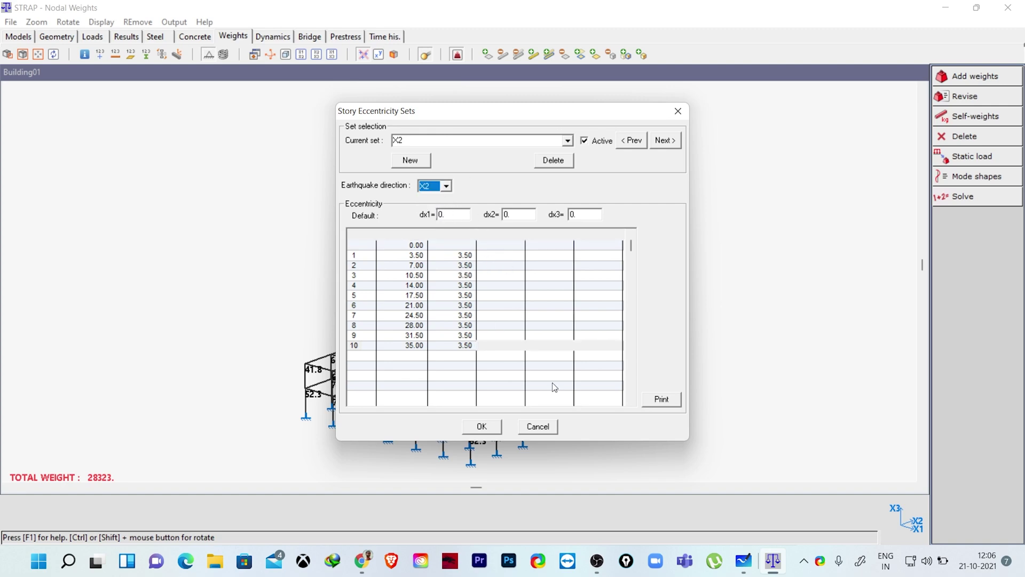
click(482, 426)
Check the whiteboard eccentricity calculation and set dx1 to 1.5 m for stories 1 and 2 of the X2 set
click(554, 347)
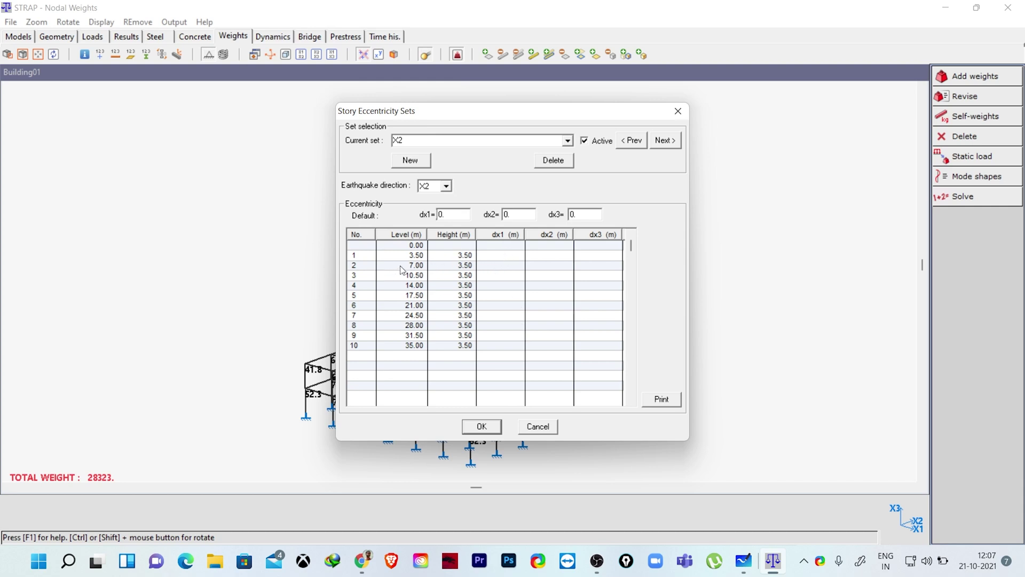
click(503, 255)
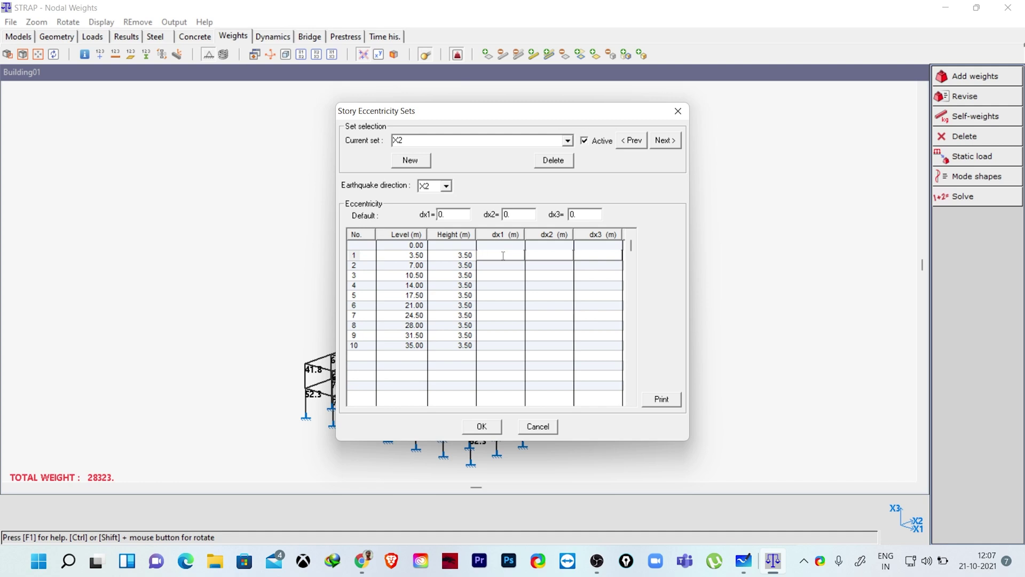
click(744, 561)
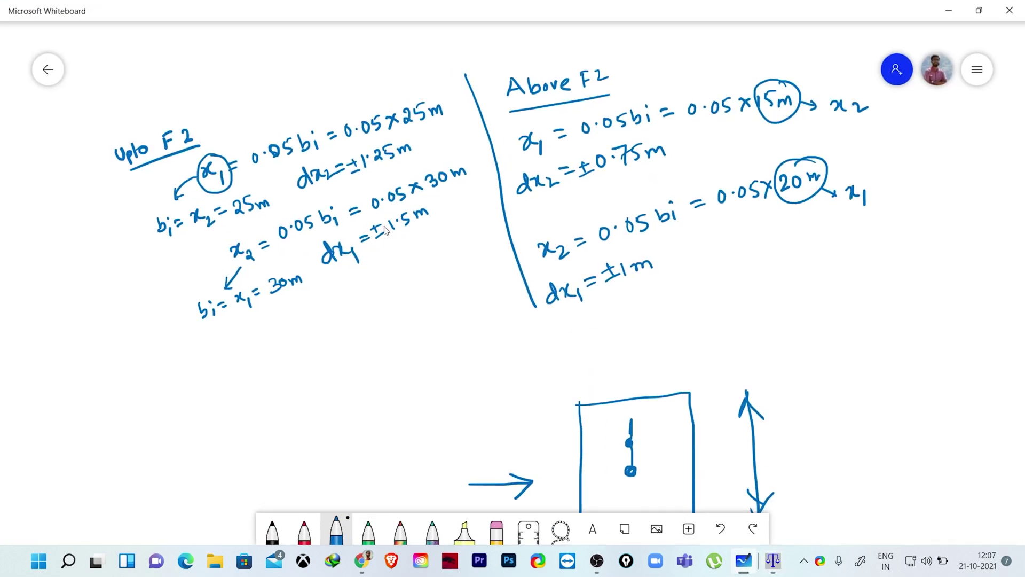
click(953, 16)
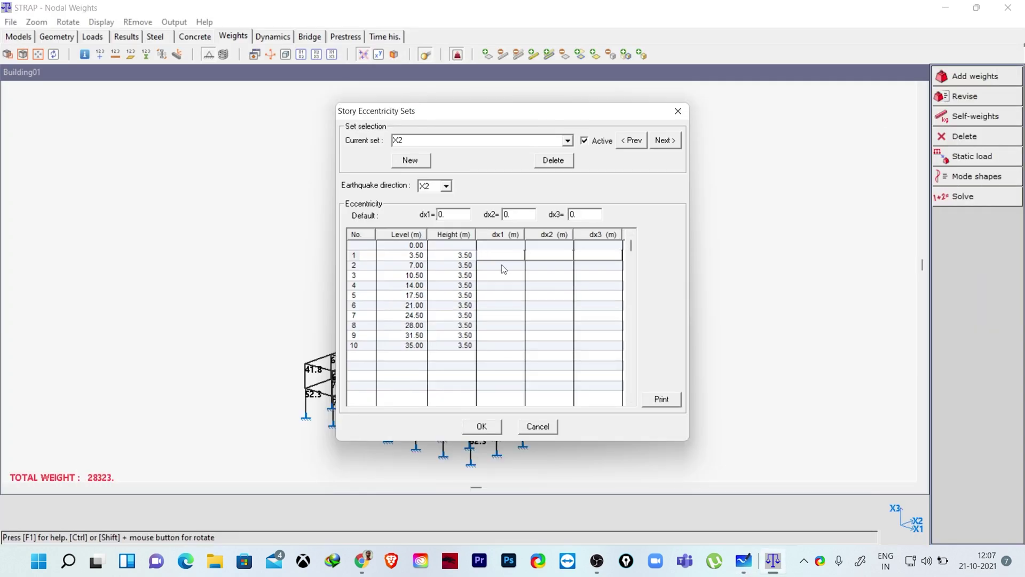
text(1.5)
click(503, 266)
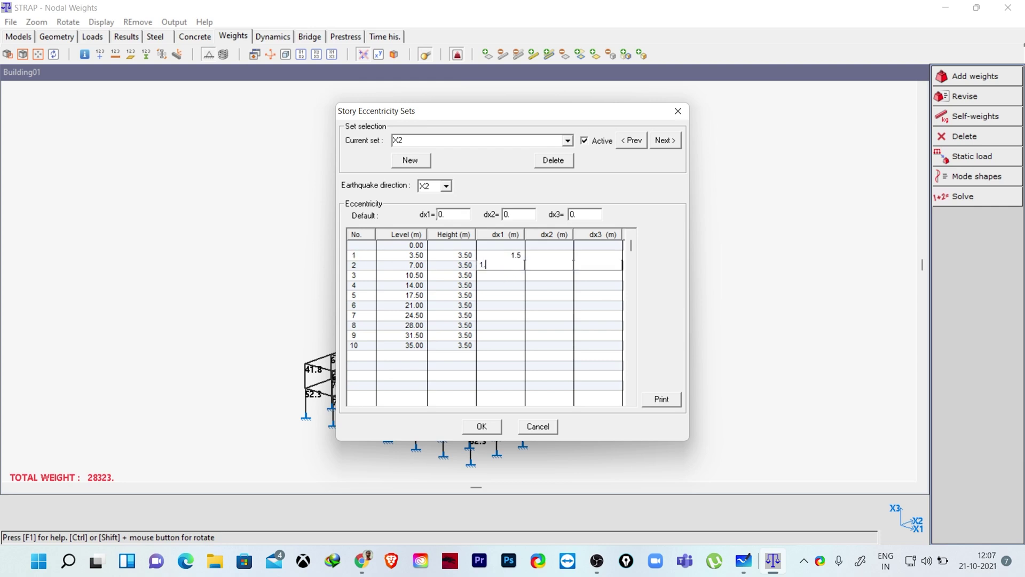
Set dx1 to 1 m for stories 3 to 10 of the X2 eccentricity set
click(508, 274)
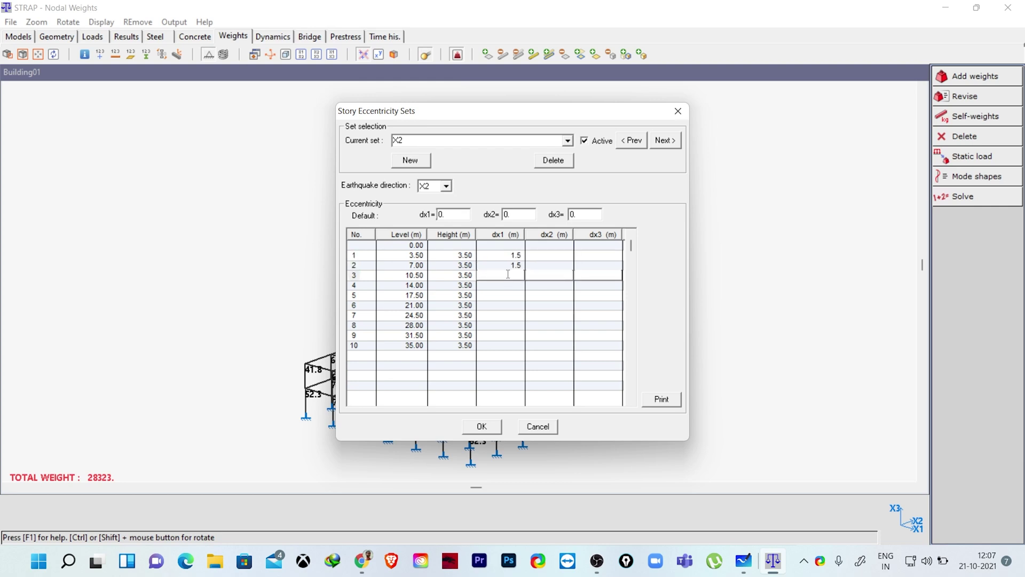
text(1)
click(516, 286)
text(1)
click(516, 297)
text(1)
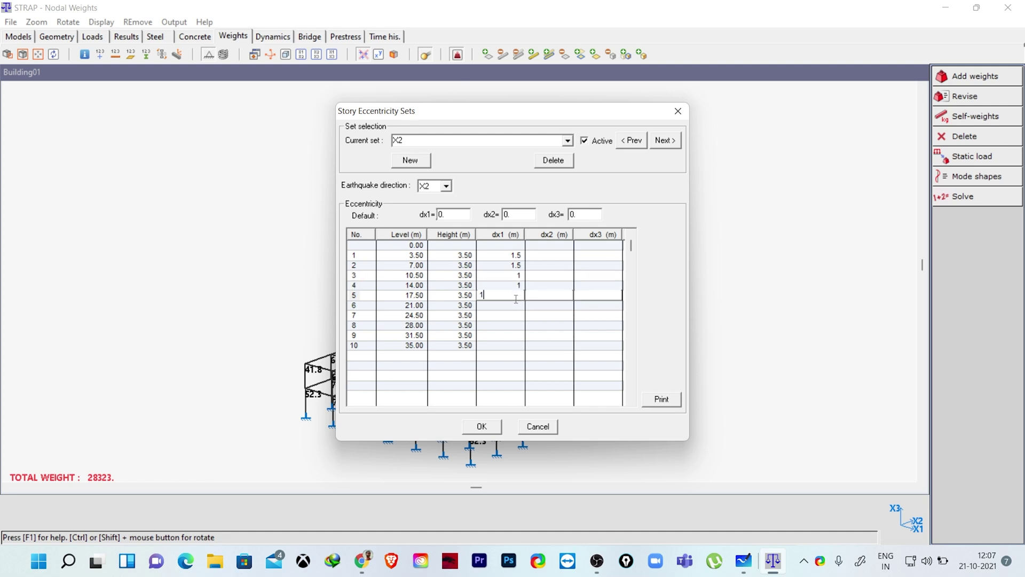
click(516, 304)
text(1)
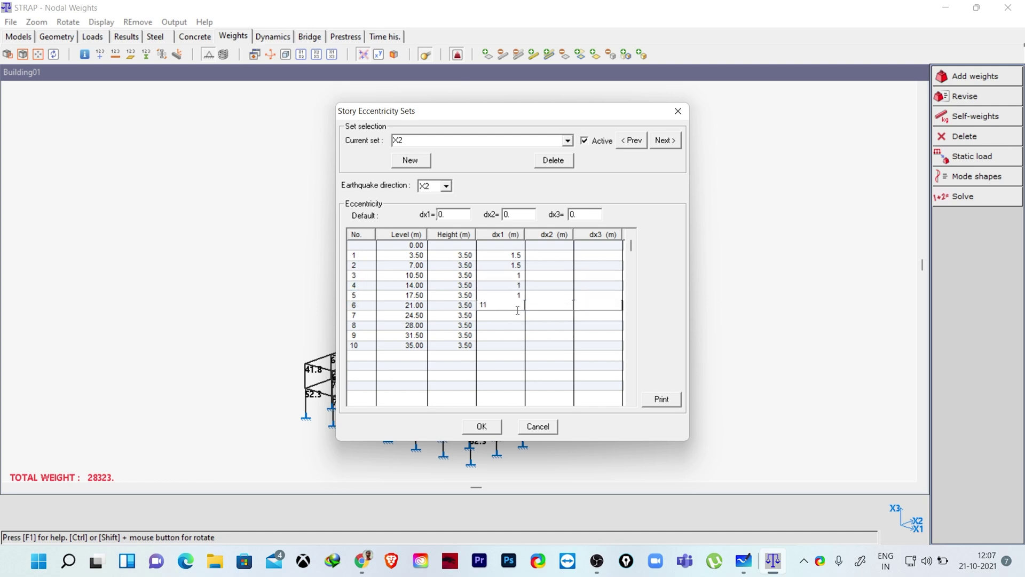
click(517, 314)
text(1)
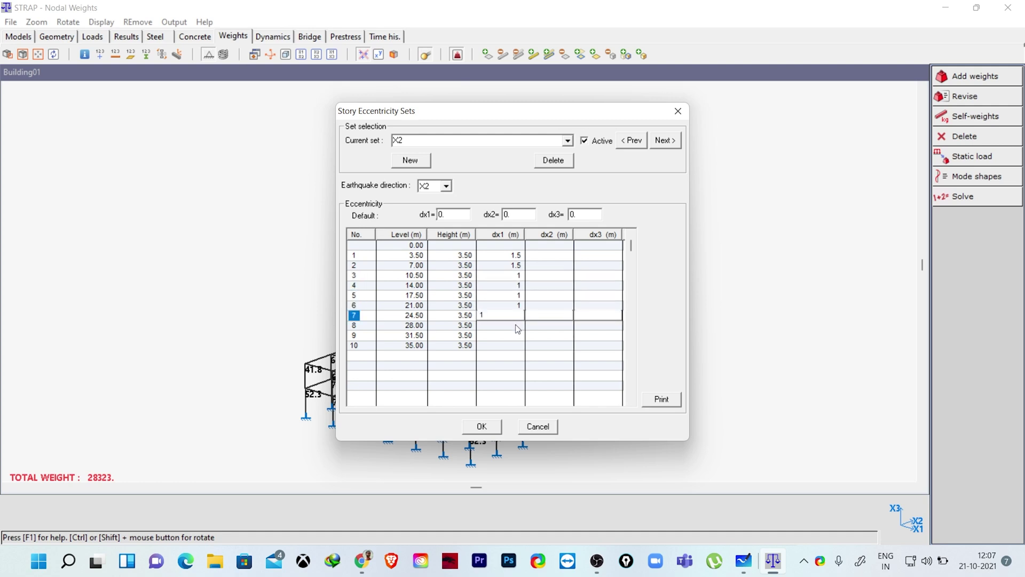
click(517, 325)
text(1)
click(516, 334)
text(1)
click(518, 344)
text(1)
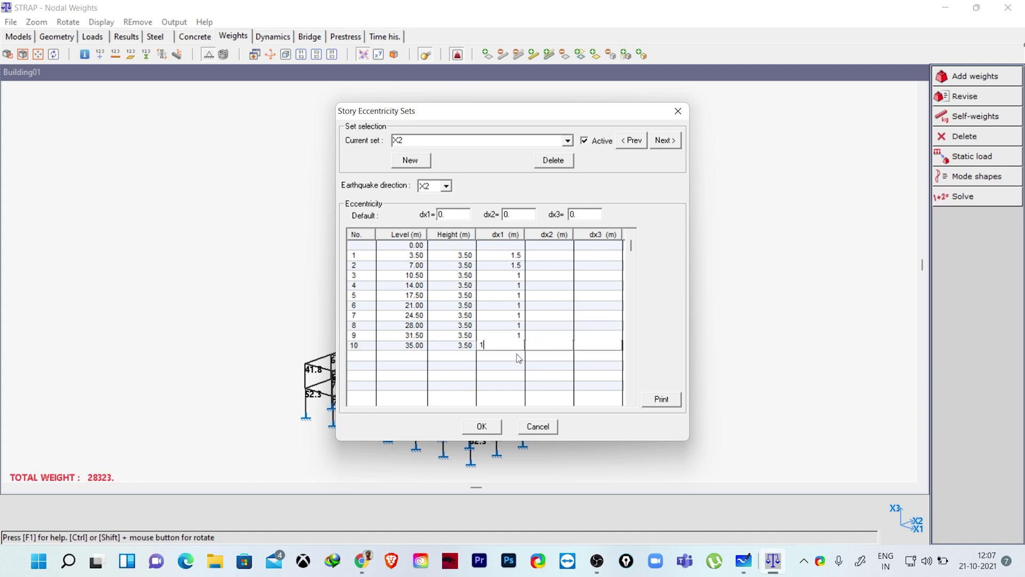
click(519, 355)
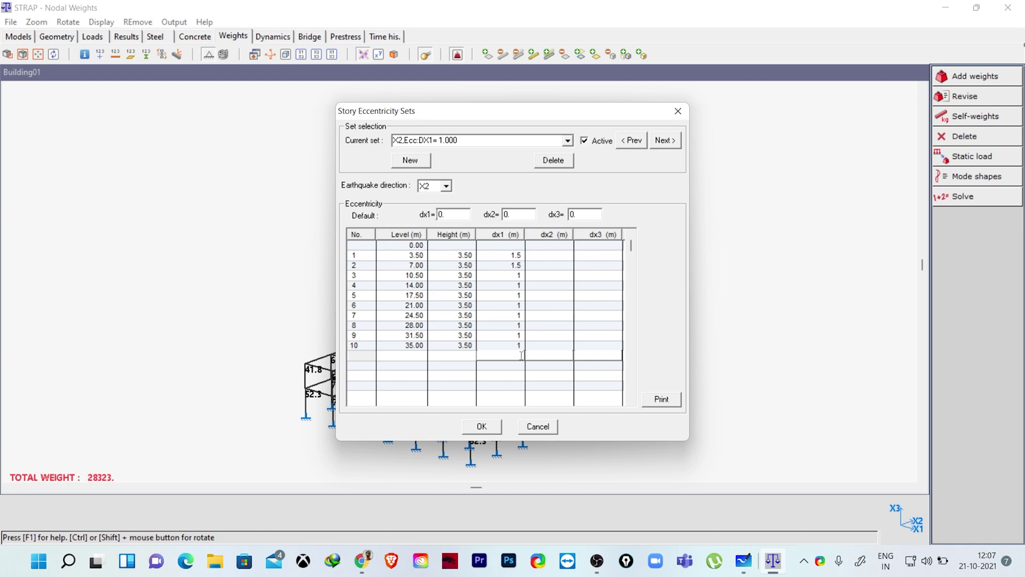
Accept the eccentricity and mode shape settings and solve the X2, dx1 = 1.000 set
click(484, 428)
click(483, 374)
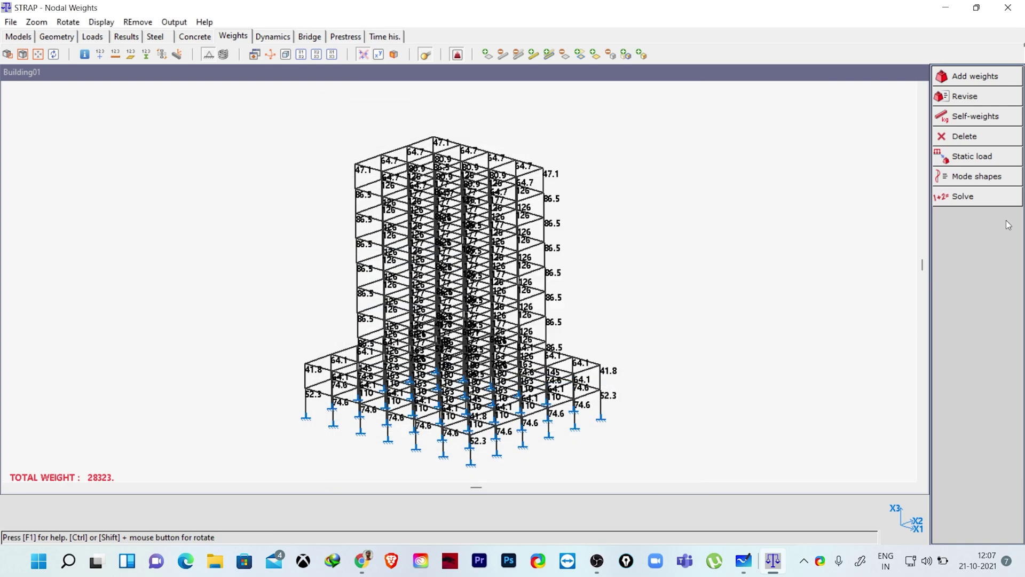
click(977, 196)
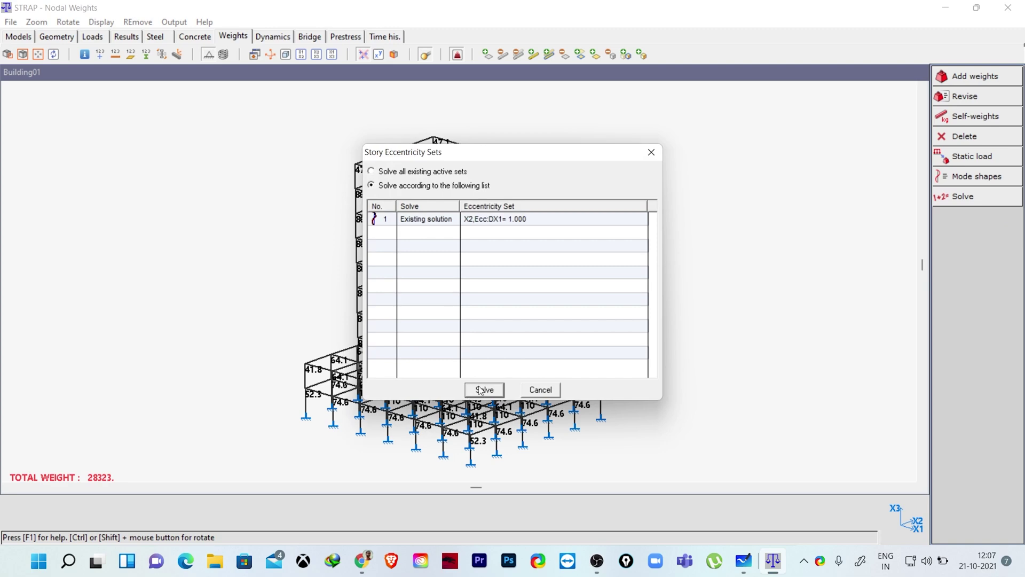
click(484, 390)
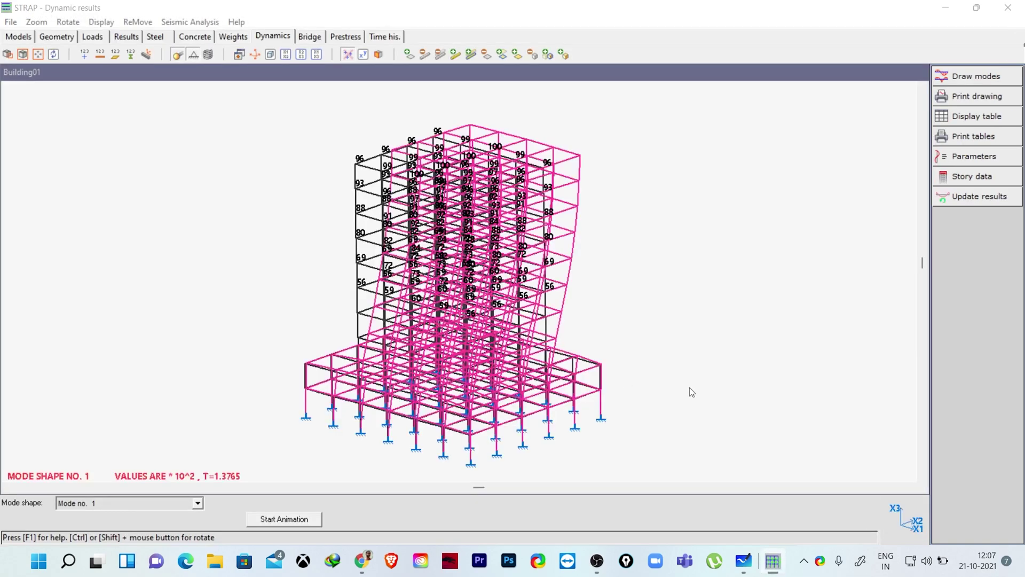
In the IS 1893 (2016) parameters, set the minimum number of modes to 30 and the period Ta to 0.57
click(943, 156)
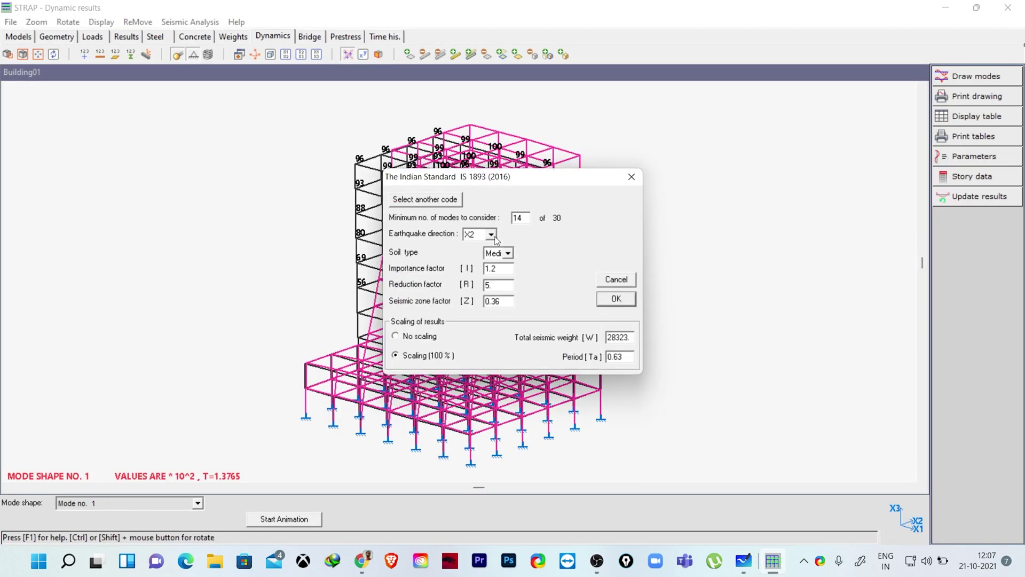
click(495, 236)
click(495, 236)
drag(532, 217, 511, 224)
text(30)
drag(625, 358, 588, 362)
text(0.)
click(622, 300)
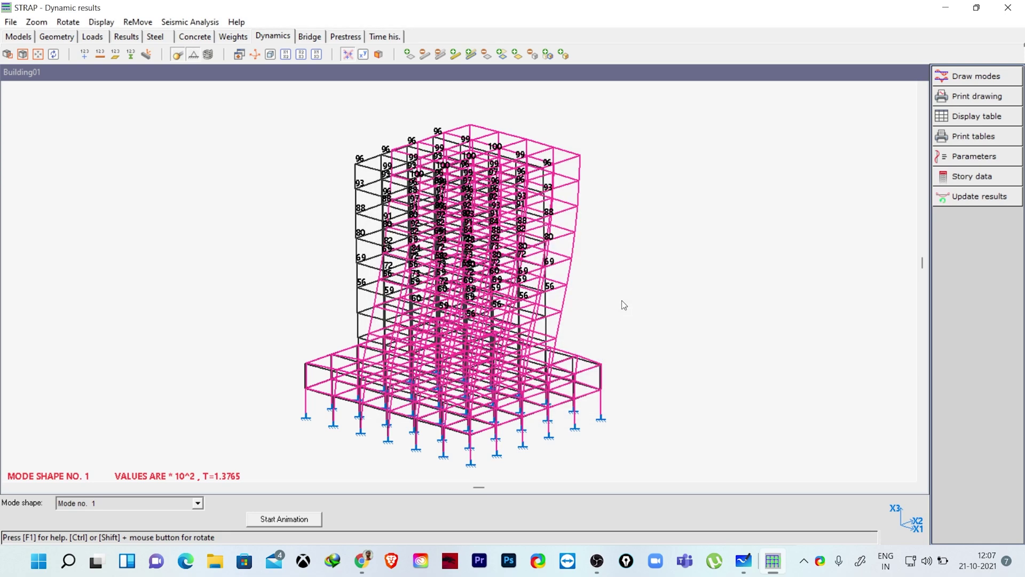
Update the static results files with the X2, dx1 = 1.000 dynamic results, using CQC over modes 1 to 30
click(997, 200)
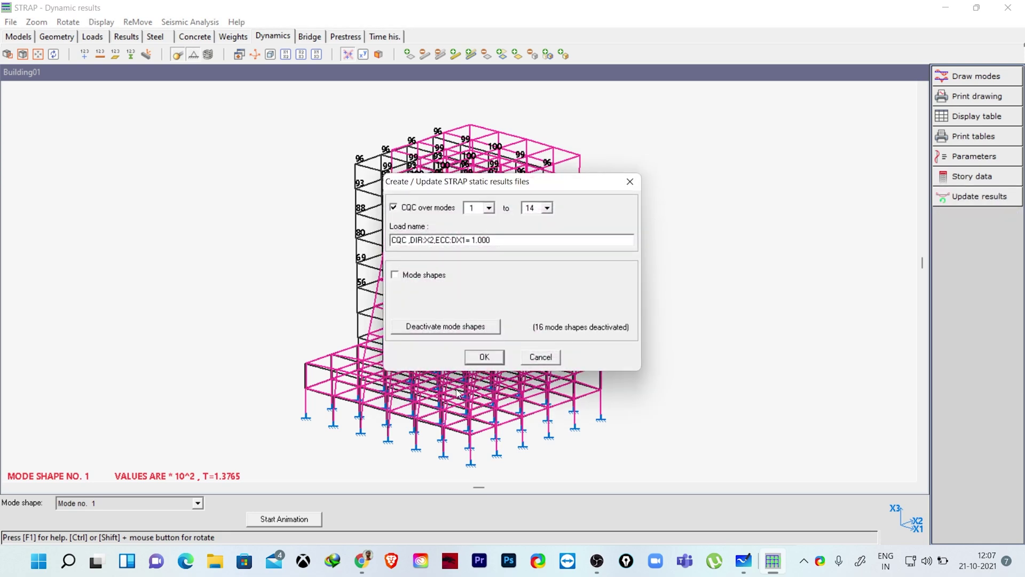
click(548, 208)
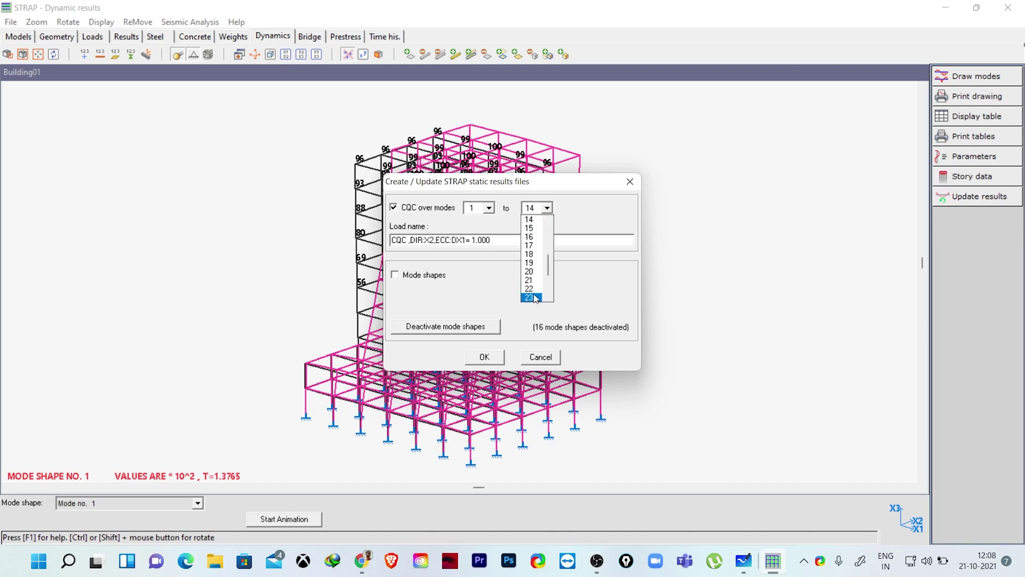
scroll(534, 267, down, 5)
click(531, 294)
click(485, 357)
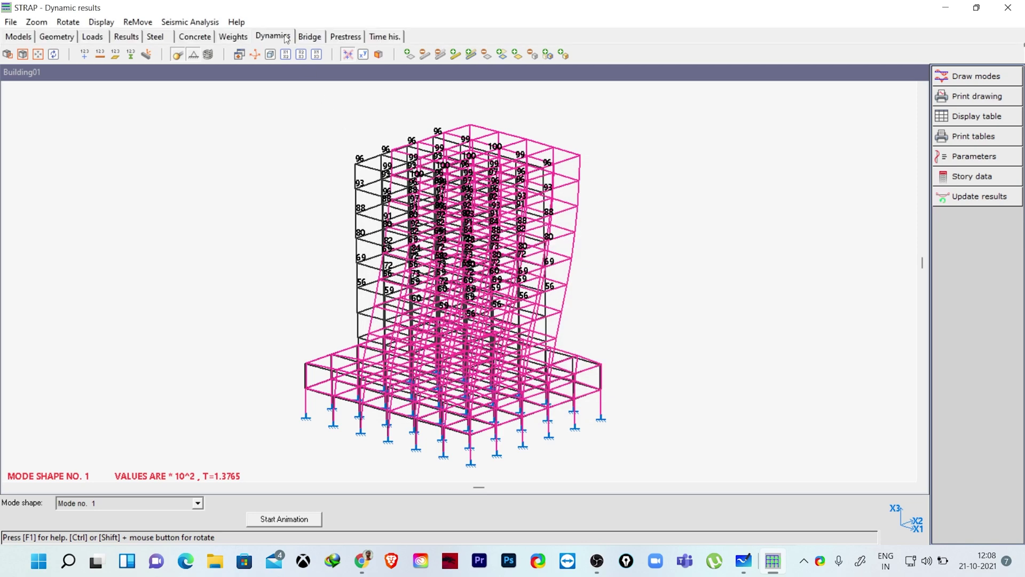
Reopen the X2 story eccentricity set and change dx1 to -1.50 m for stories 1 and 2
click(237, 36)
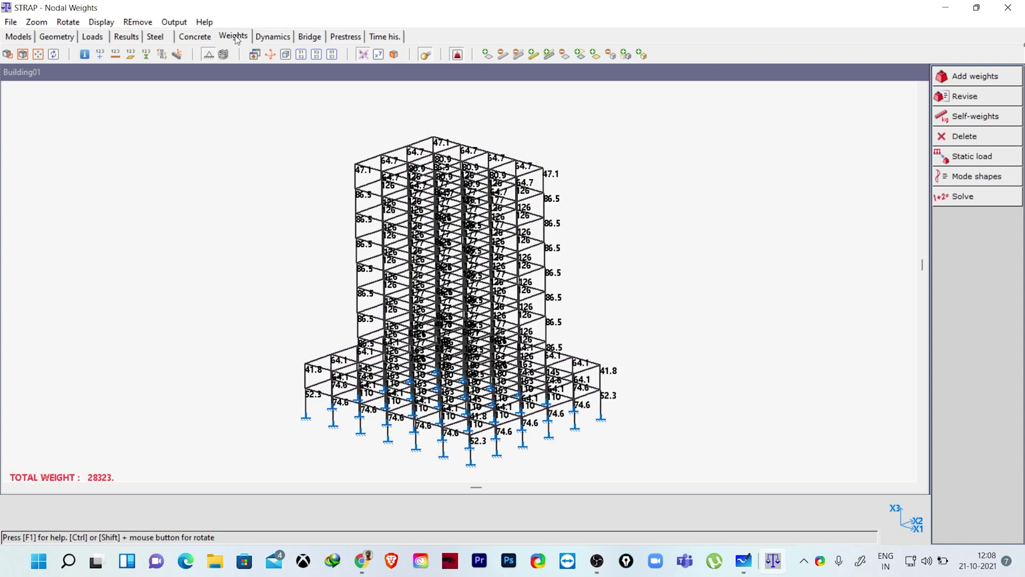
click(963, 181)
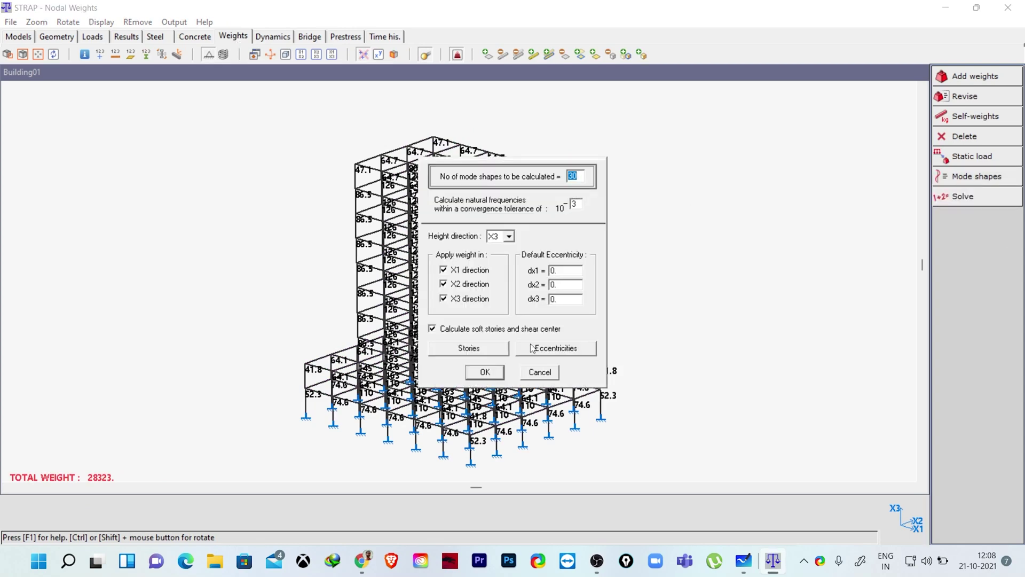
click(551, 349)
click(501, 255)
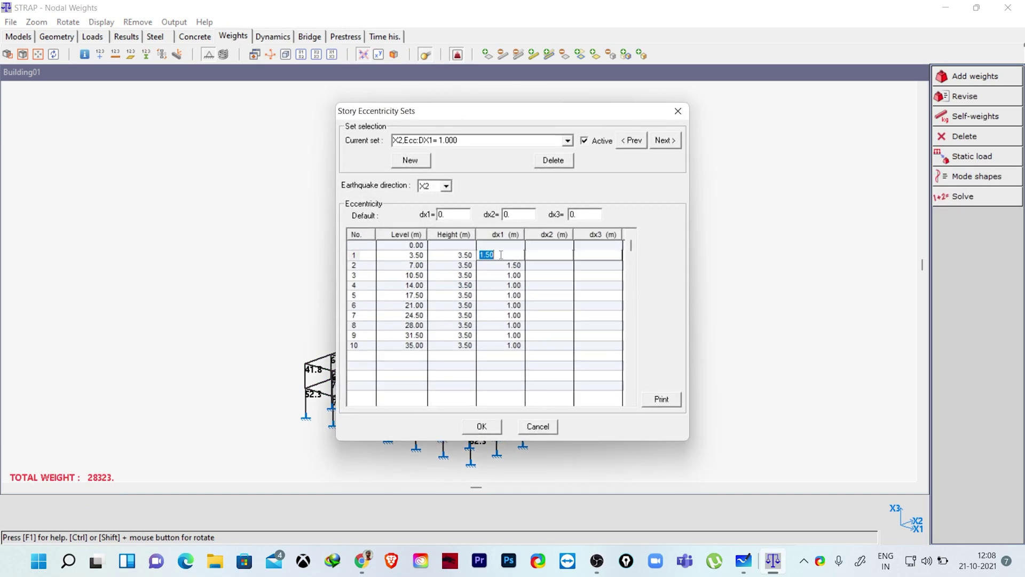
click(481, 255)
text(-)
click(486, 265)
click(481, 264)
text(-)
Change dx1 to -1.00 m for stories 3 to 10 of the X2 eccentricity set
click(493, 275)
text(-)
click(484, 285)
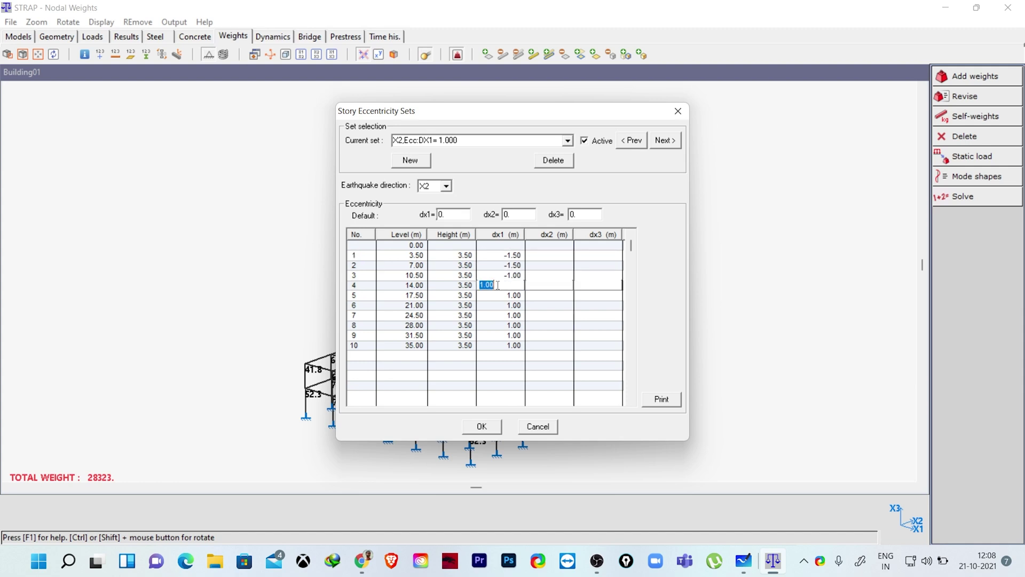
text(-)
click(484, 294)
text(-)
click(483, 305)
text(-)
click(483, 314)
text(-)
click(483, 325)
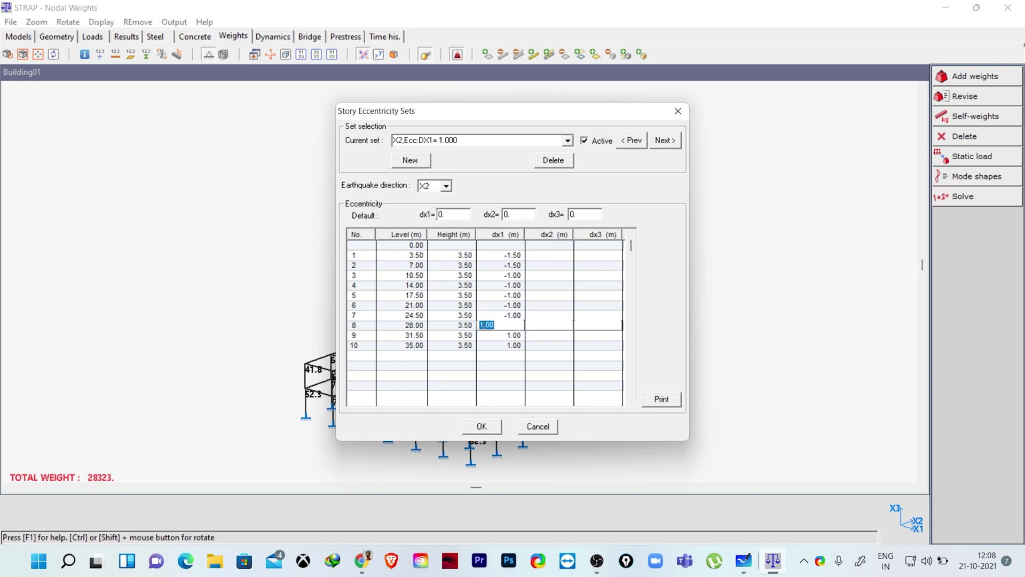
text(-)
click(483, 335)
text(-)
click(482, 345)
text(-)
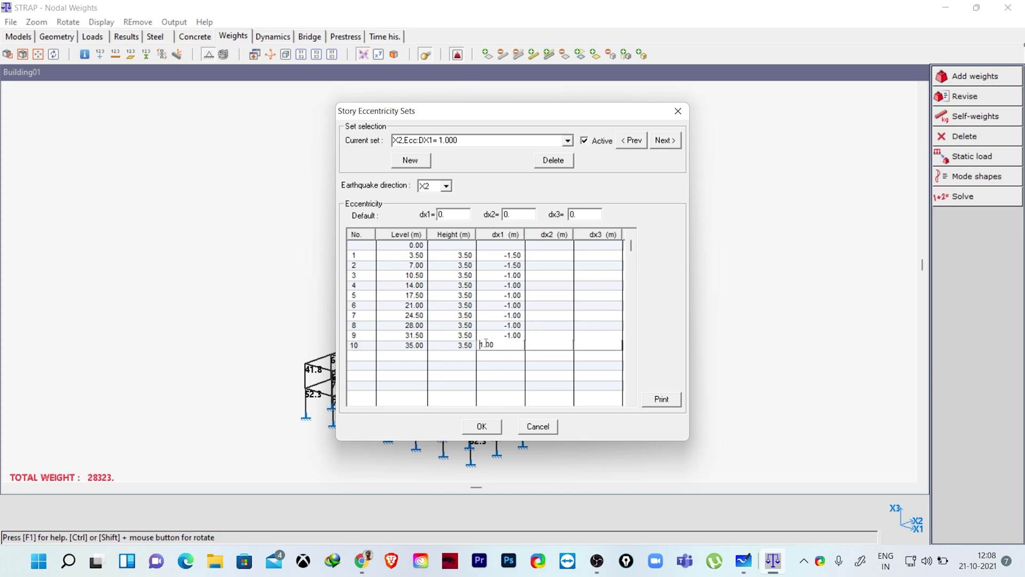
Accept the negative eccentricities and mode shape settings and solve the X2, dx1 = -1.000 set
click(481, 426)
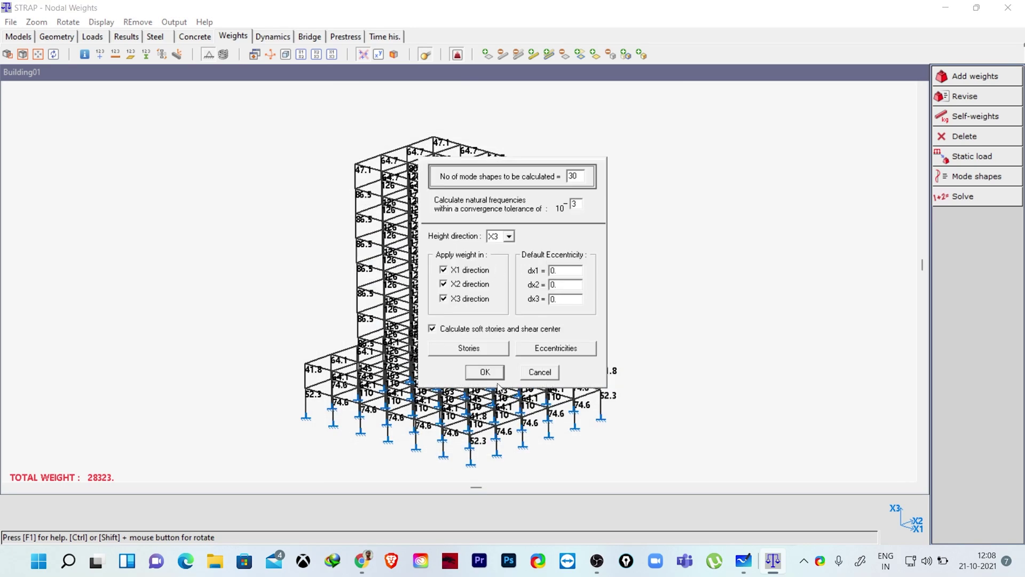
click(484, 372)
click(962, 199)
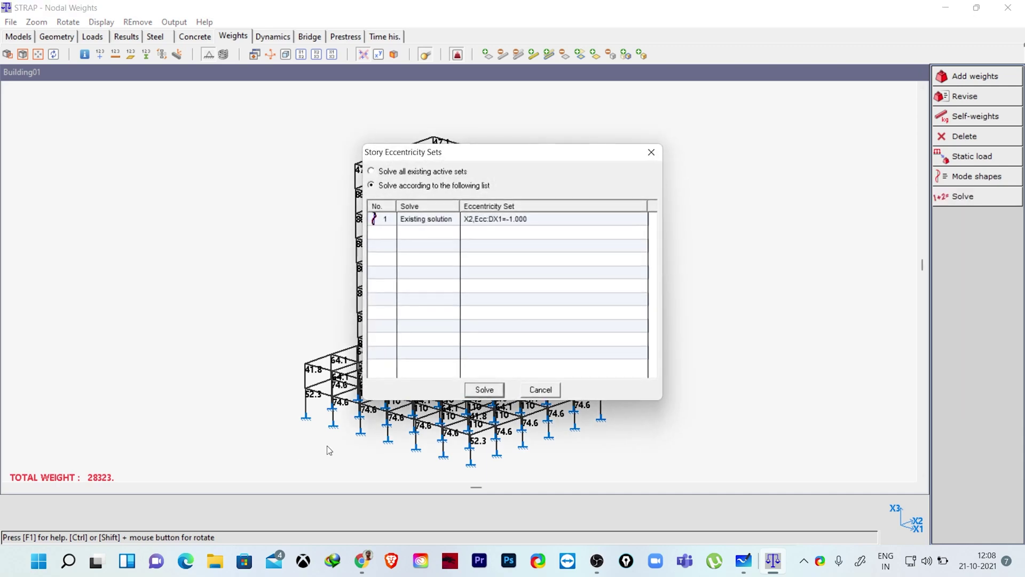
click(485, 390)
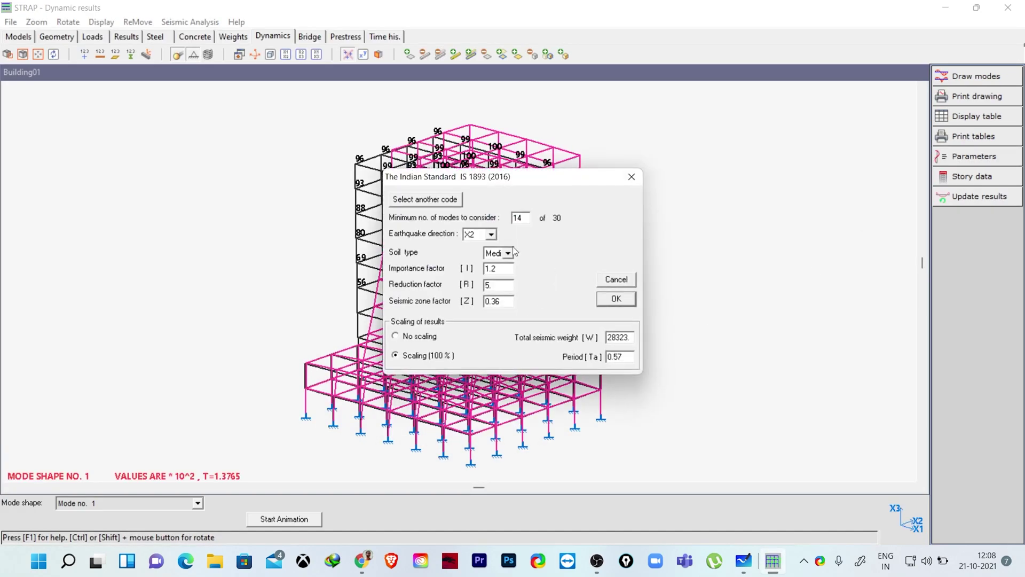
Set the minimum number of modes to consider to 30 for the X2, dx1 = -1.000 seismic parameters
double_click(520, 218)
text(30)
click(613, 301)
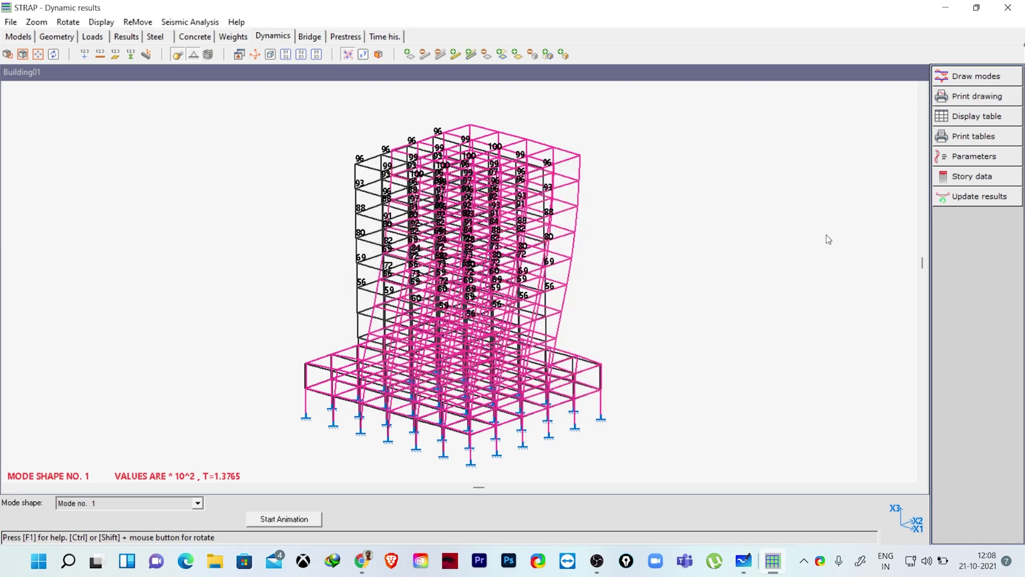
Update the static results files with the X2, dx1 = -1.000 dynamic results, using CQC over modes 1 to 30
click(957, 199)
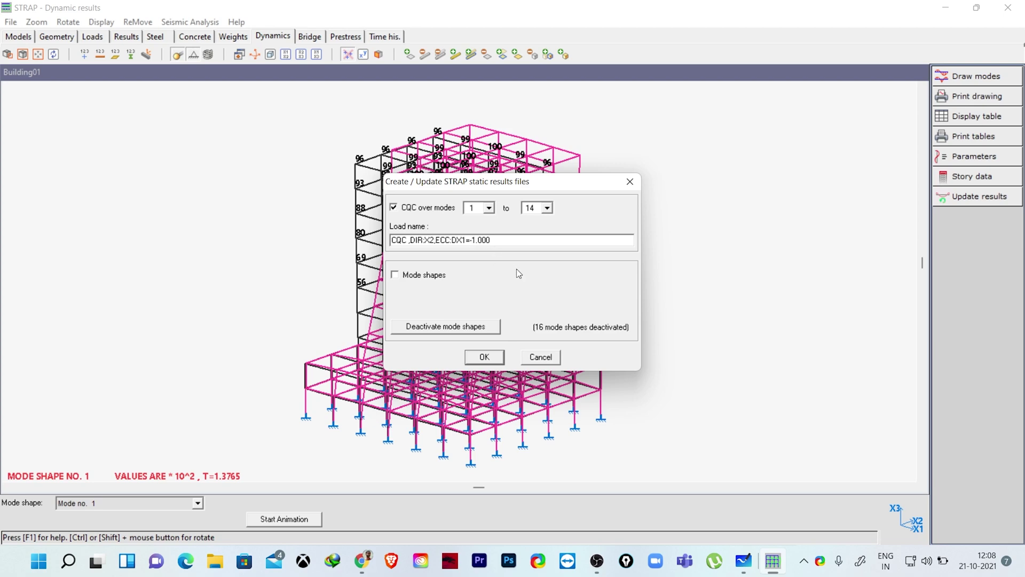
drag(547, 208, 527, 311)
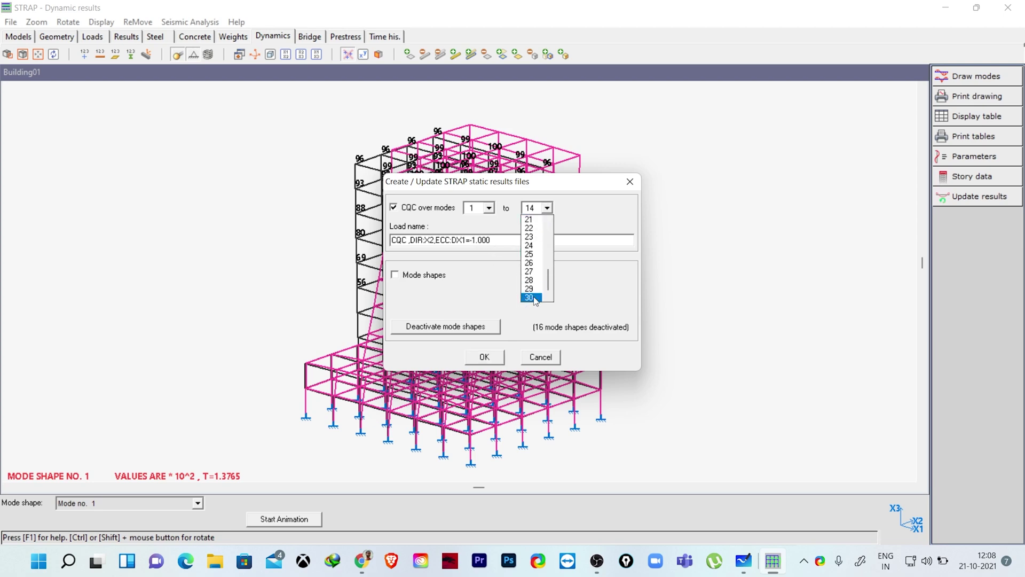
click(535, 299)
click(485, 356)
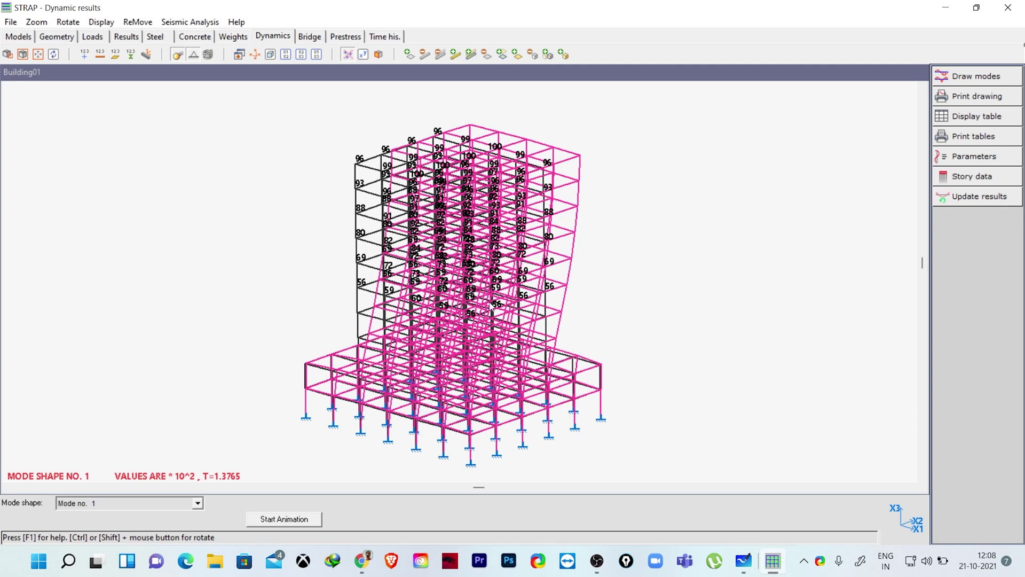
Review the CQC seismic load cases 4 to 8 for X1 and X2 in the list of existing loads
click(92, 36)
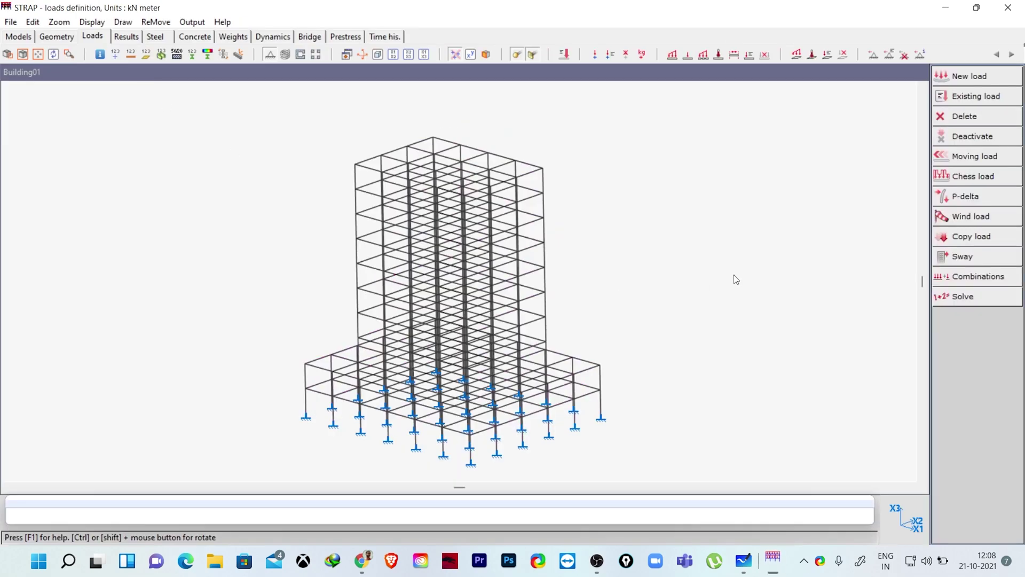
click(953, 99)
click(422, 266)
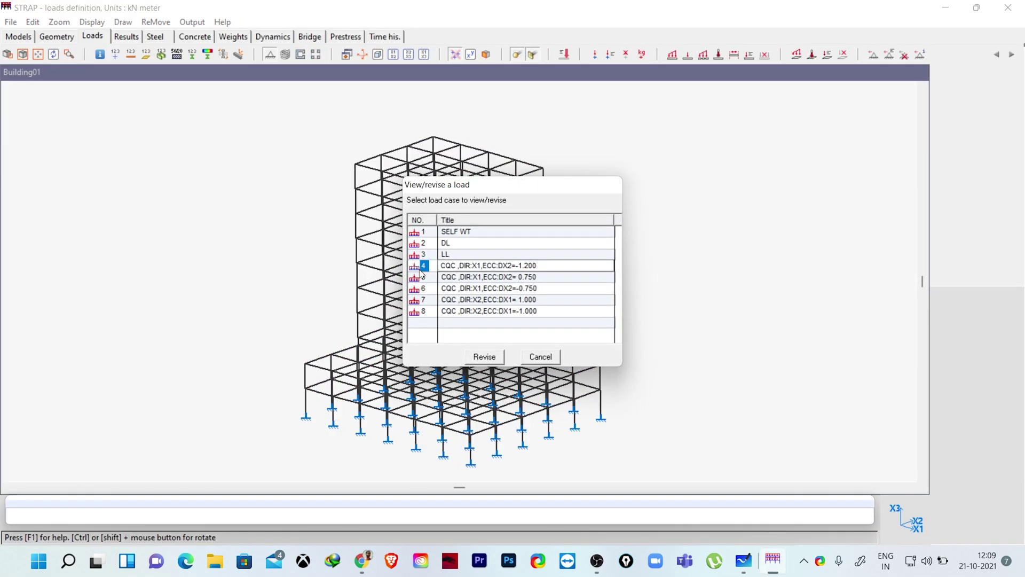
click(423, 277)
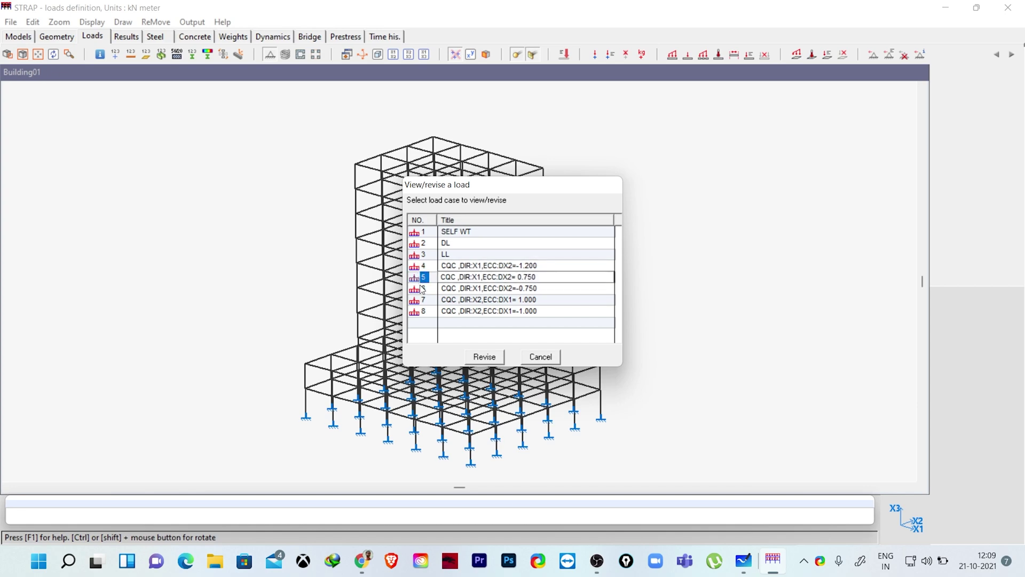
click(421, 290)
click(419, 303)
click(420, 312)
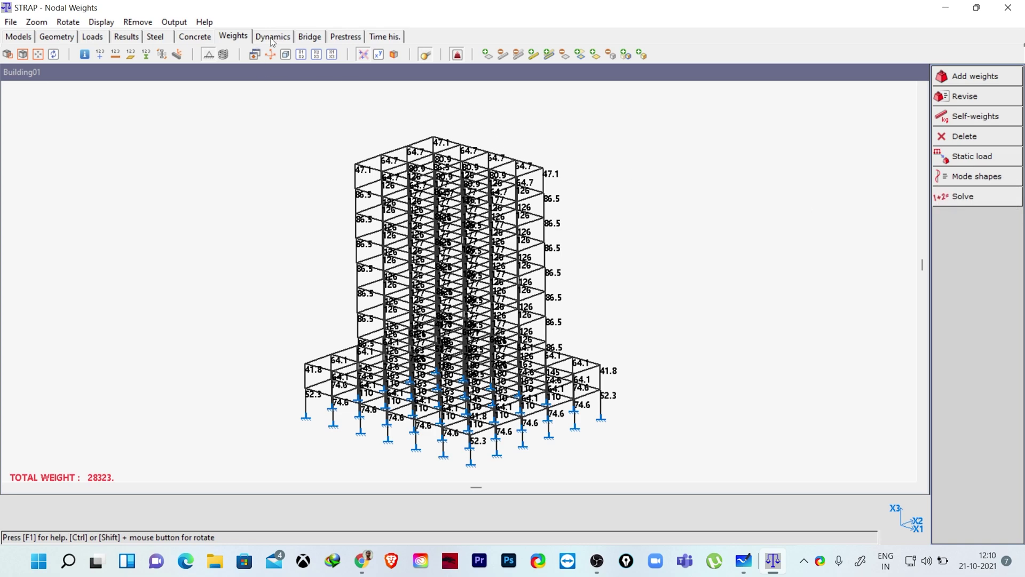
Show the displacement results in all directions for load case 1 - SELF WT, with node and beam deflections
click(272, 37)
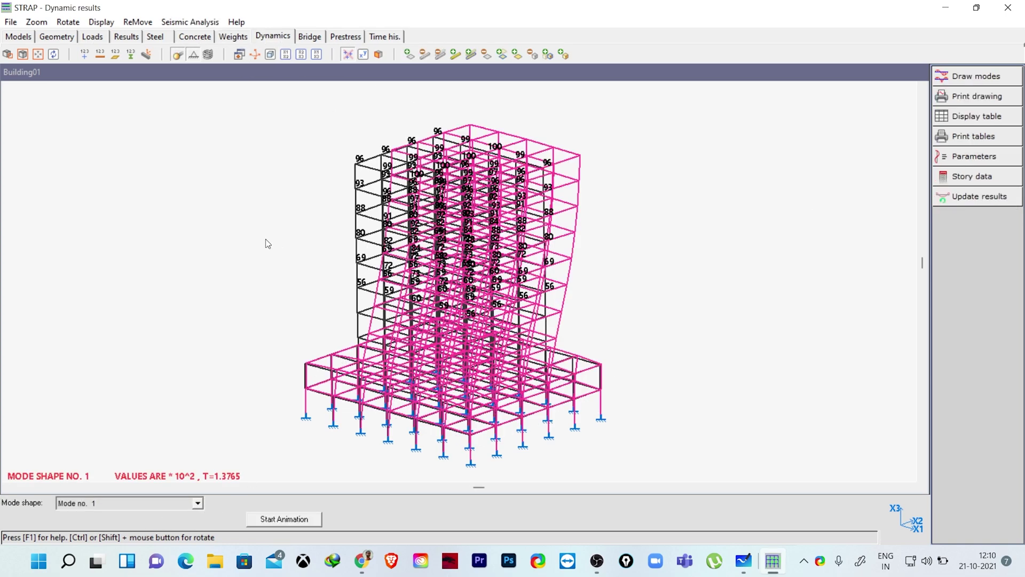
click(127, 37)
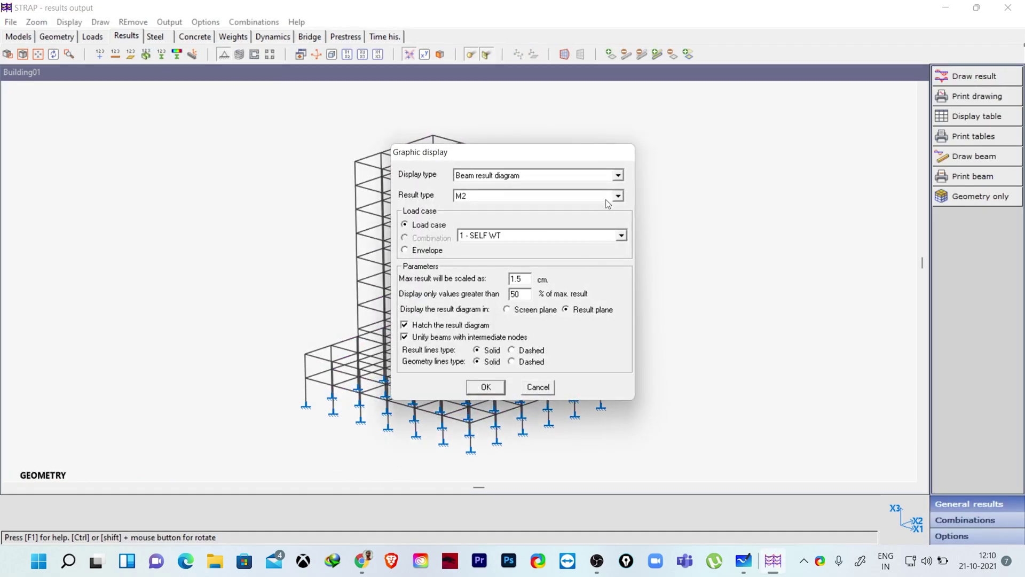
click(618, 176)
click(484, 196)
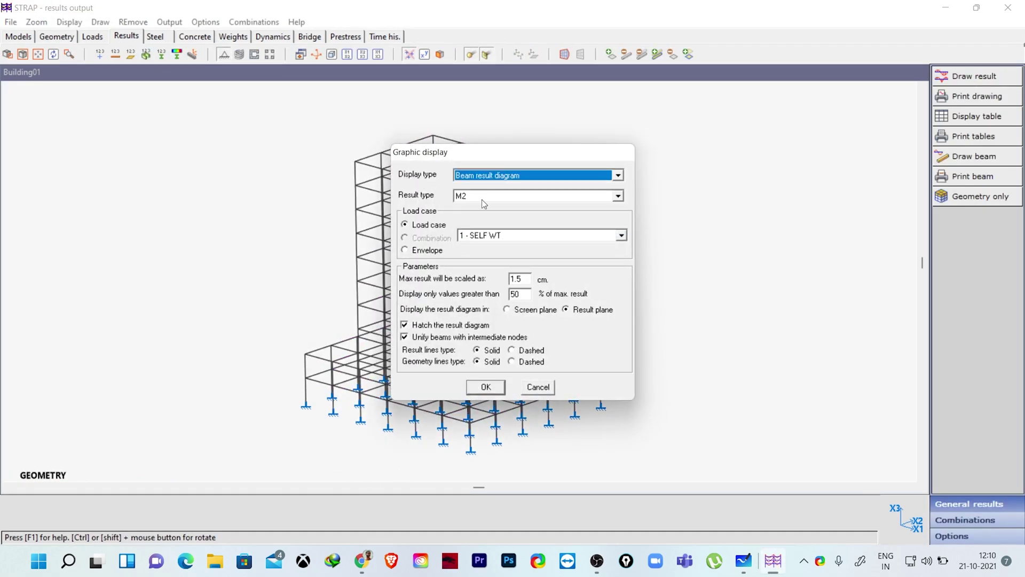
click(618, 196)
click(554, 251)
click(555, 175)
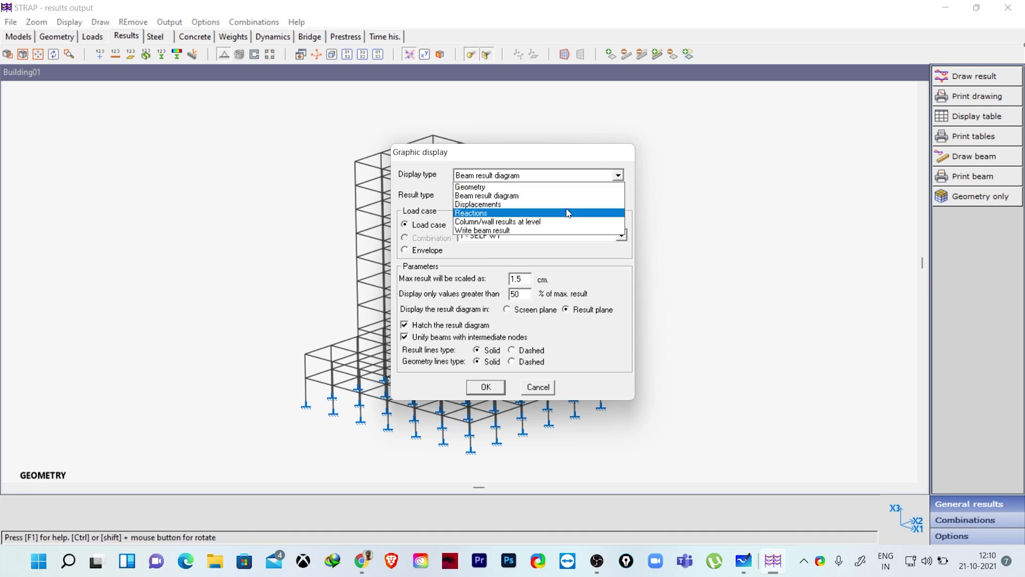
click(556, 205)
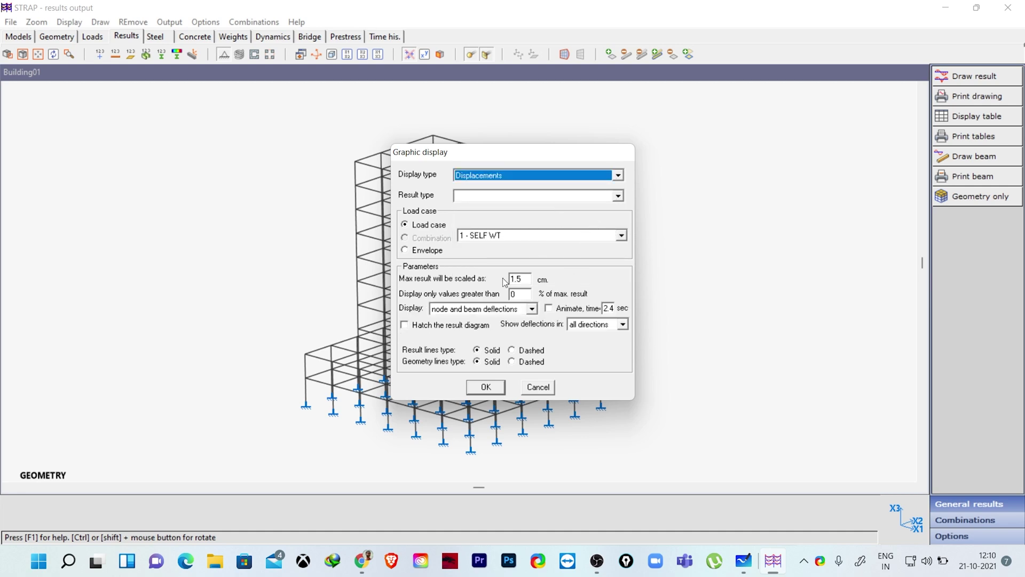
click(486, 387)
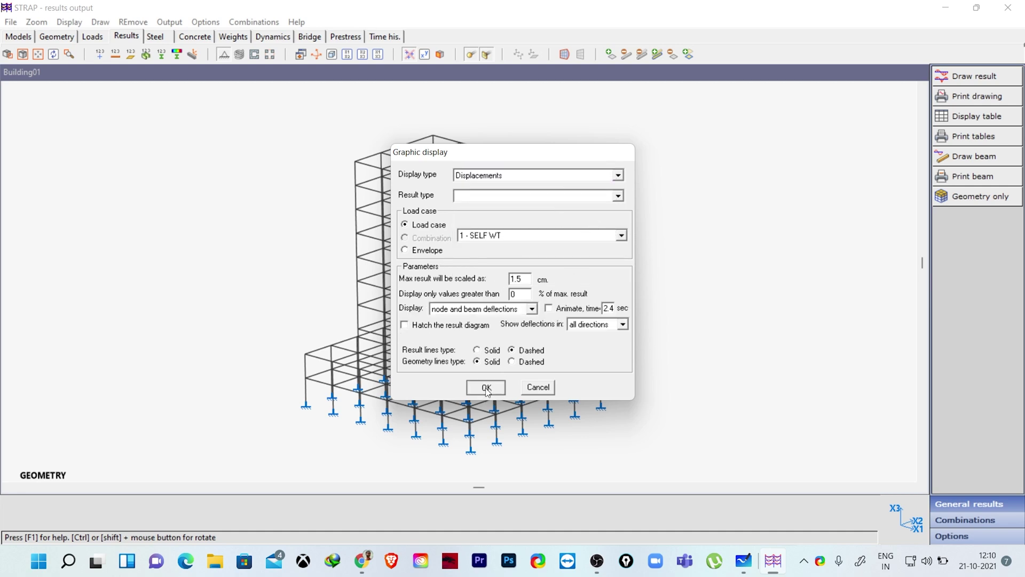
View the displacements for load case 6 (X1, DX2=-0.750), followed by load case 8 (X2, DX1=-1.000)
click(155, 502)
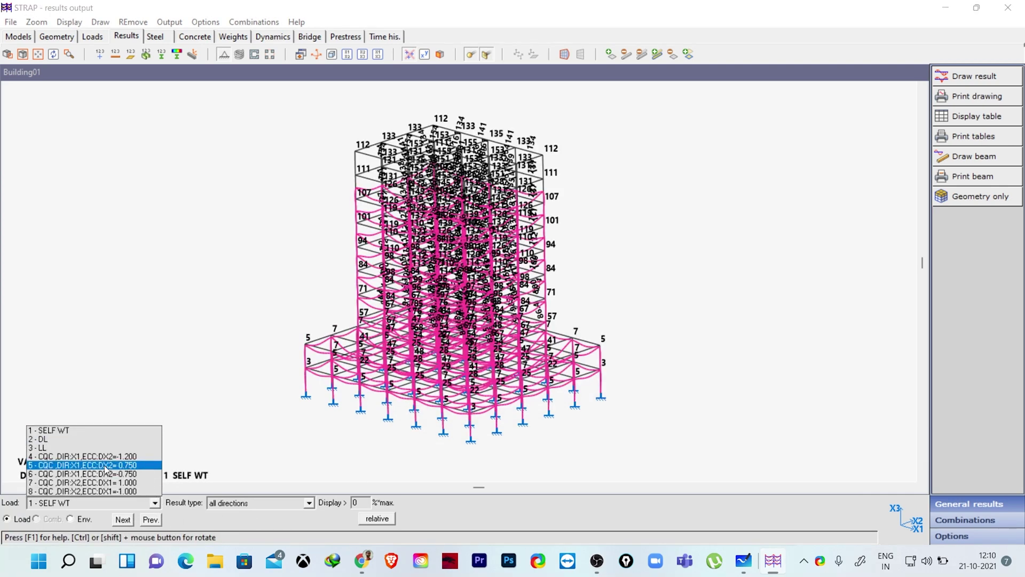
click(80, 464)
click(155, 504)
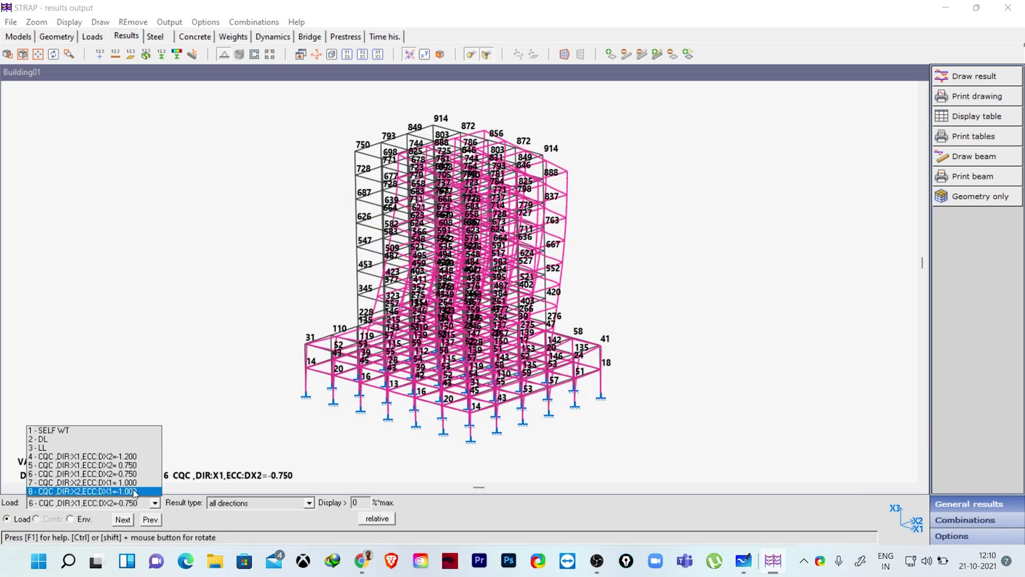
click(135, 492)
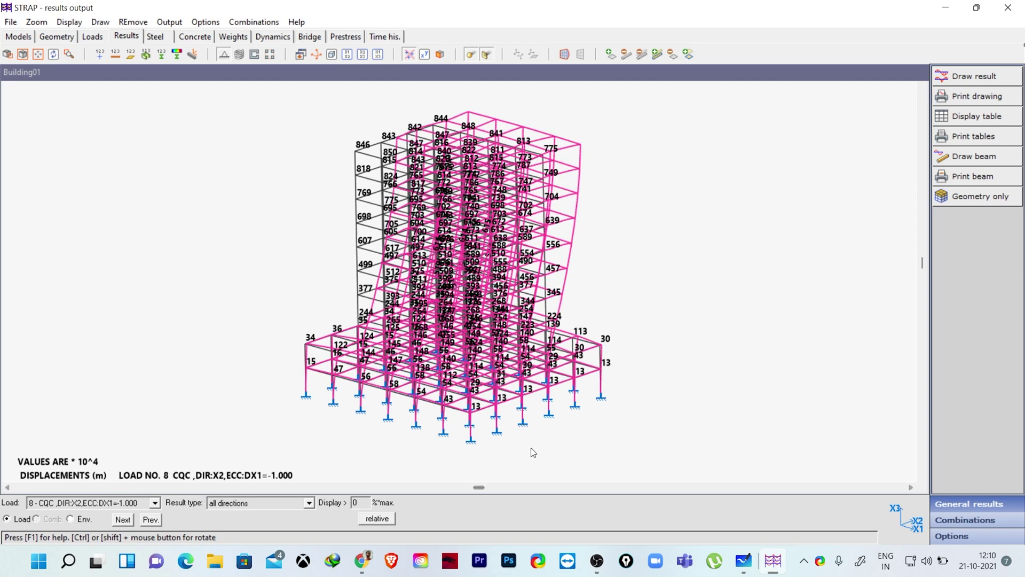